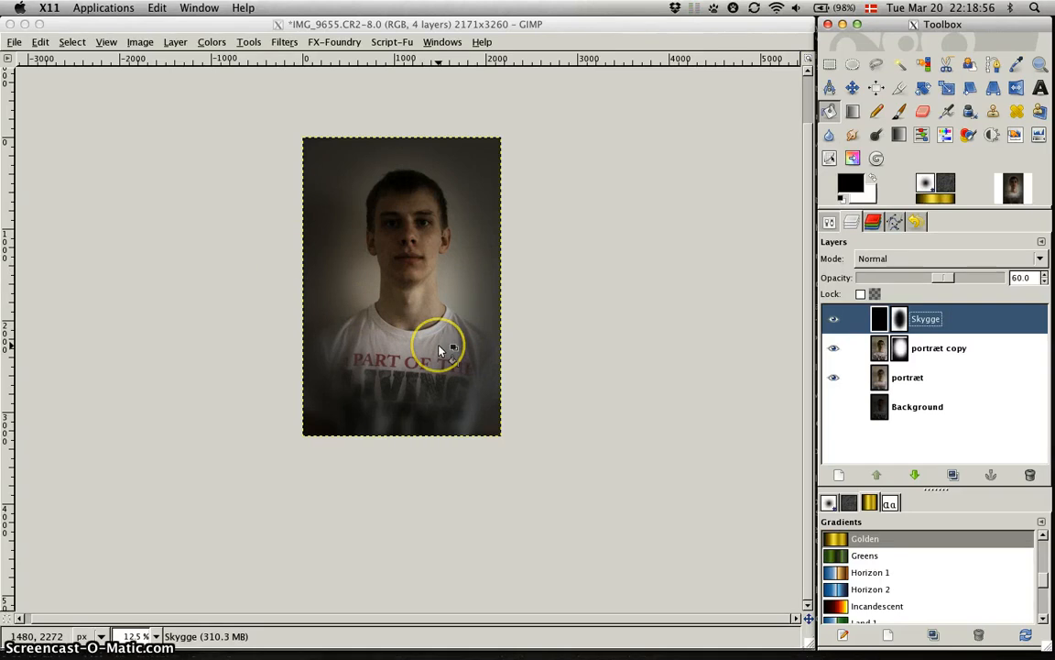
Open FauxFrame.jpg from the Gimp effects folder as a new layer over the portrait
{"action": "left_click", "coordinate": [23, 46]}
{"action": "left_click", "coordinate": [15, 42]}
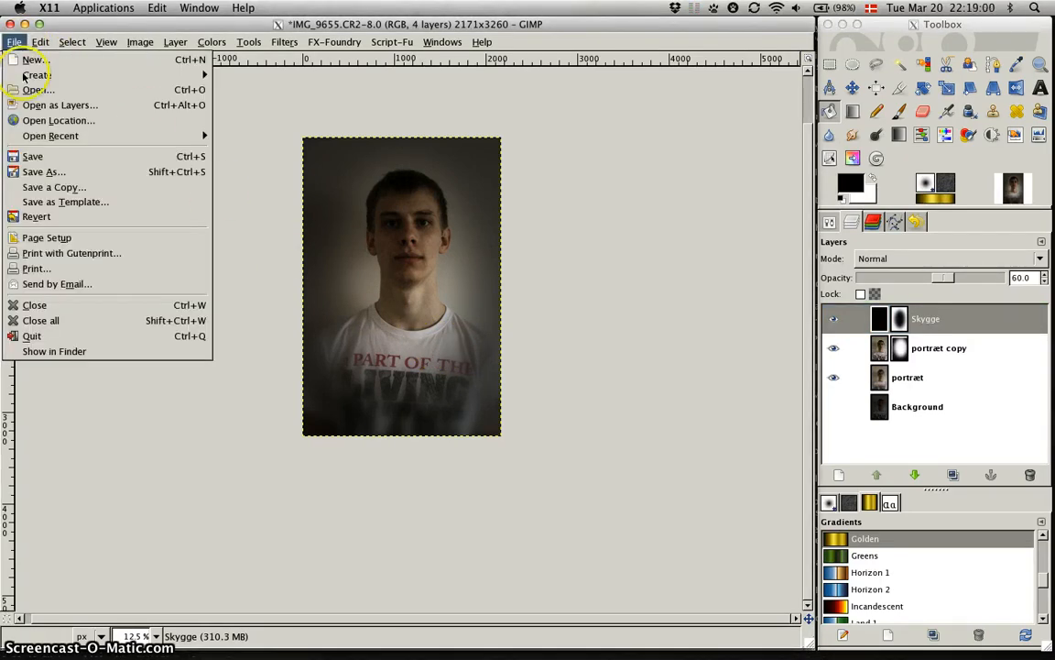
{"action": "left_click", "coordinate": [112, 105]}
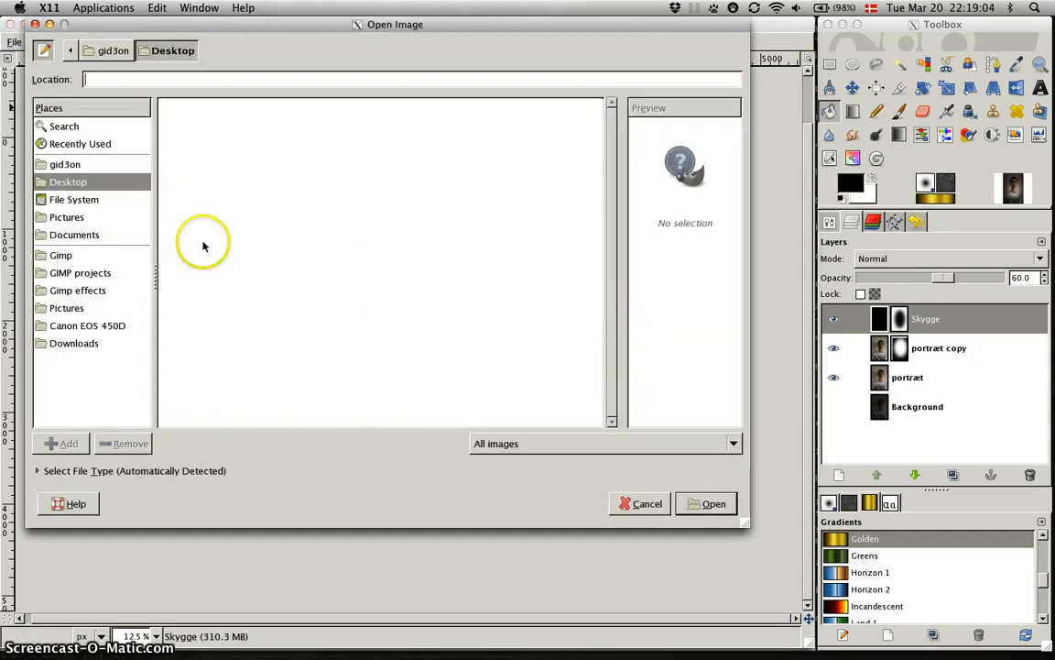
{"action": "left_click", "coordinate": [93, 289]}
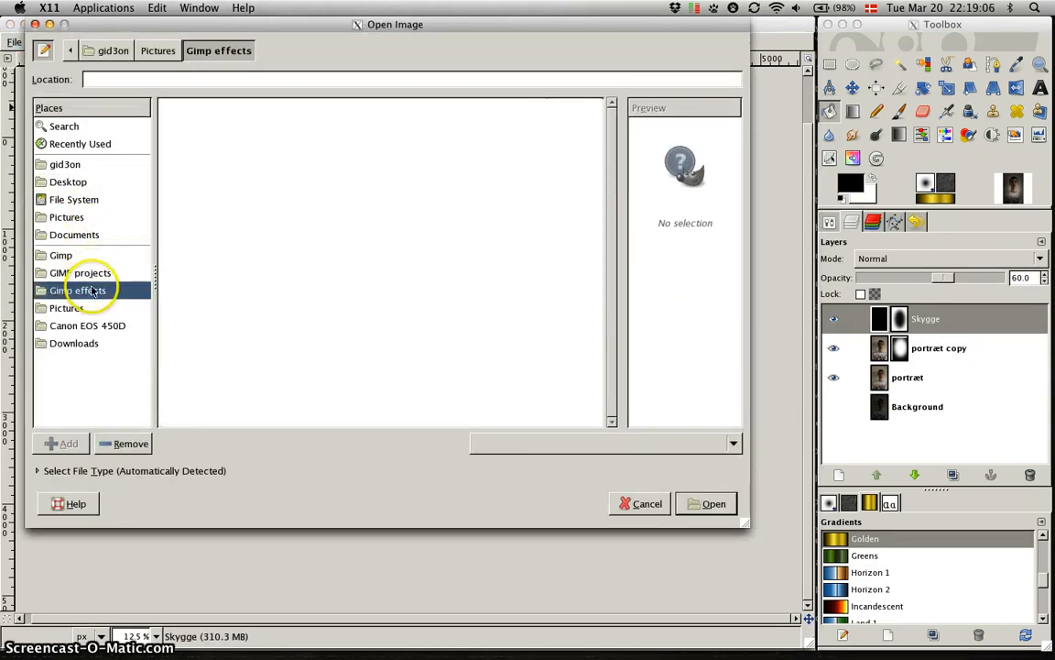
{"action": "left_click", "coordinate": [211, 180]}
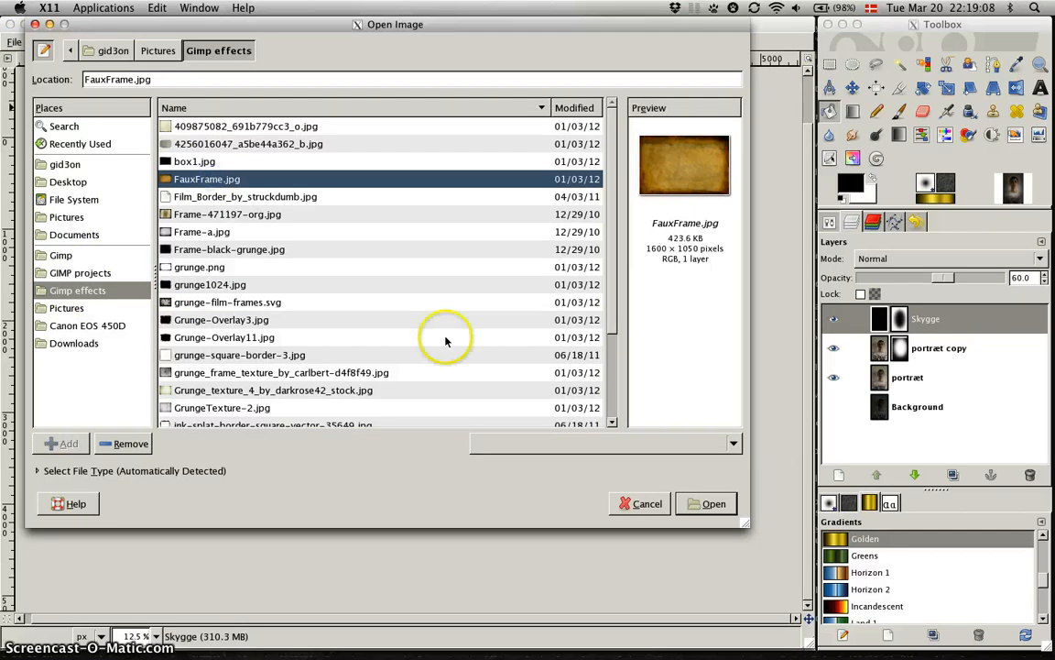
{"action": "left_click", "coordinate": [696, 504]}
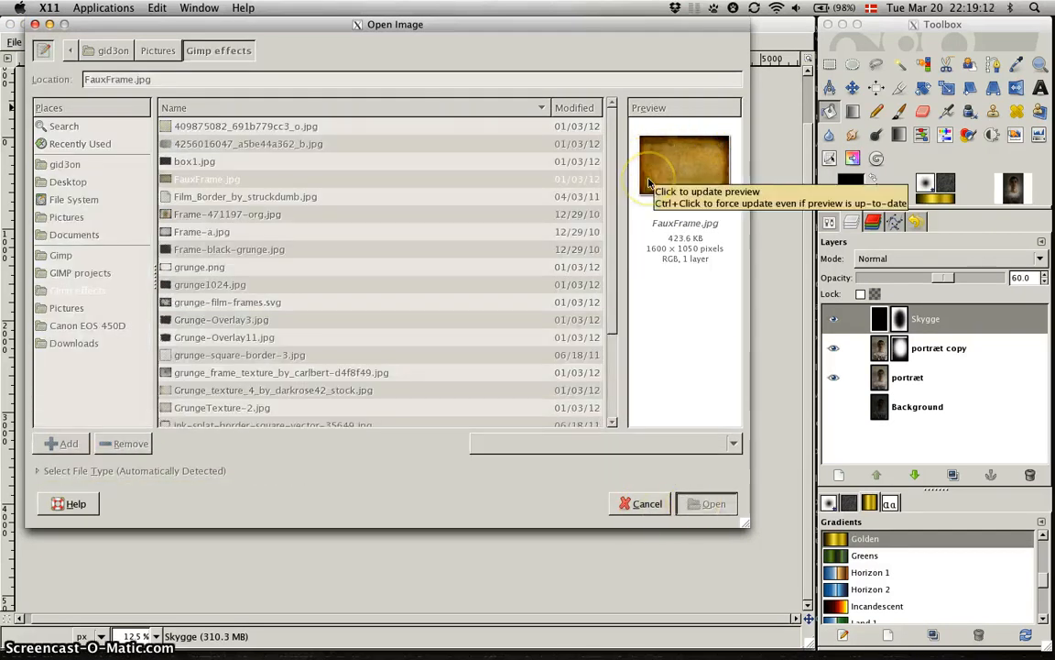
{"action": "left_click", "coordinate": [469, 164]}
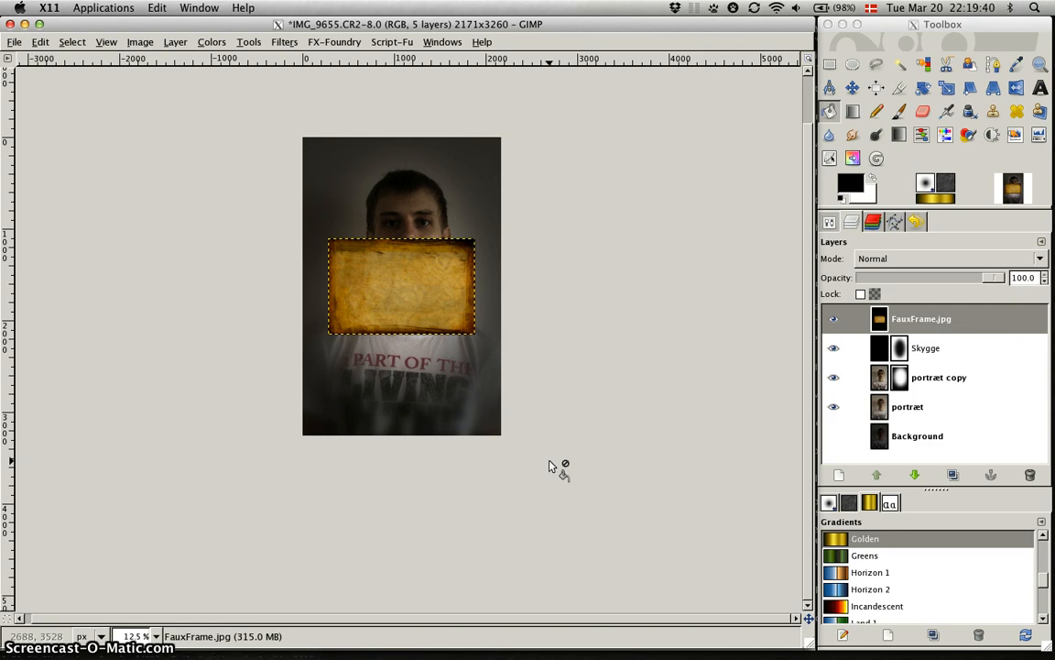
Rotate the FauxFrame.jpg layer 90° clockwise to match the portrait format
{"action": "left_click", "coordinate": [175, 42]}
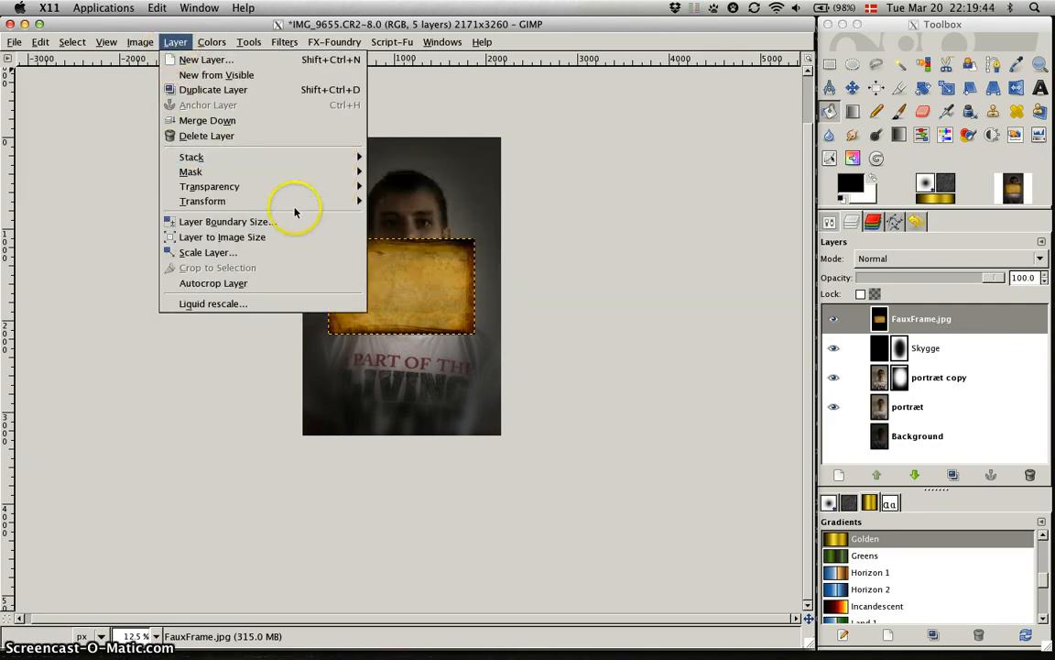
{"action": "mouse_move", "coordinate": [203, 200]}
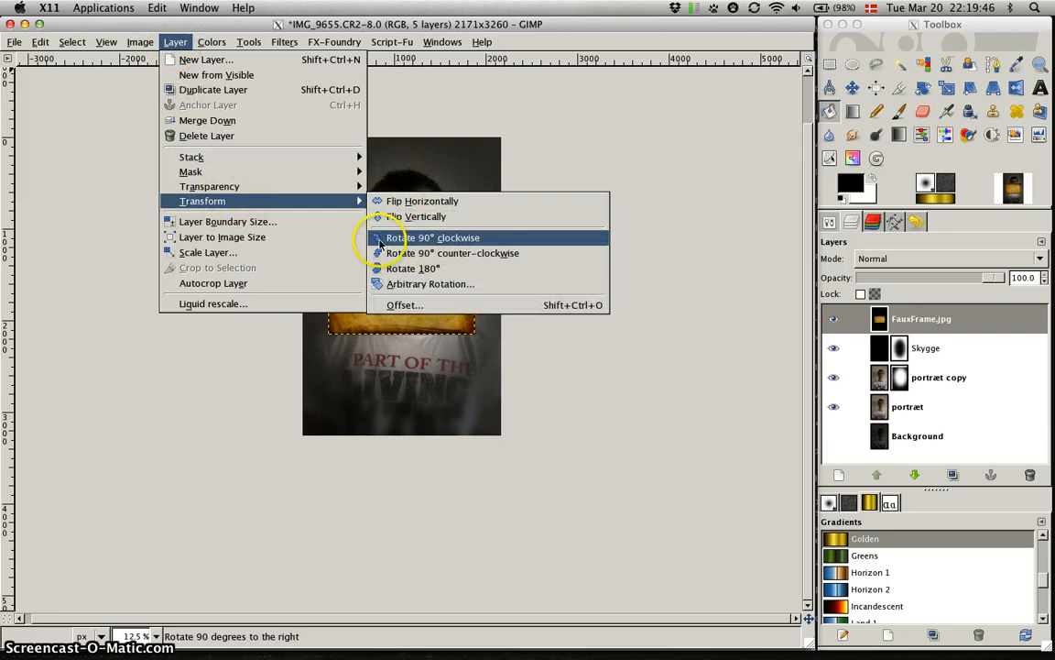
{"action": "left_click", "coordinate": [477, 240]}
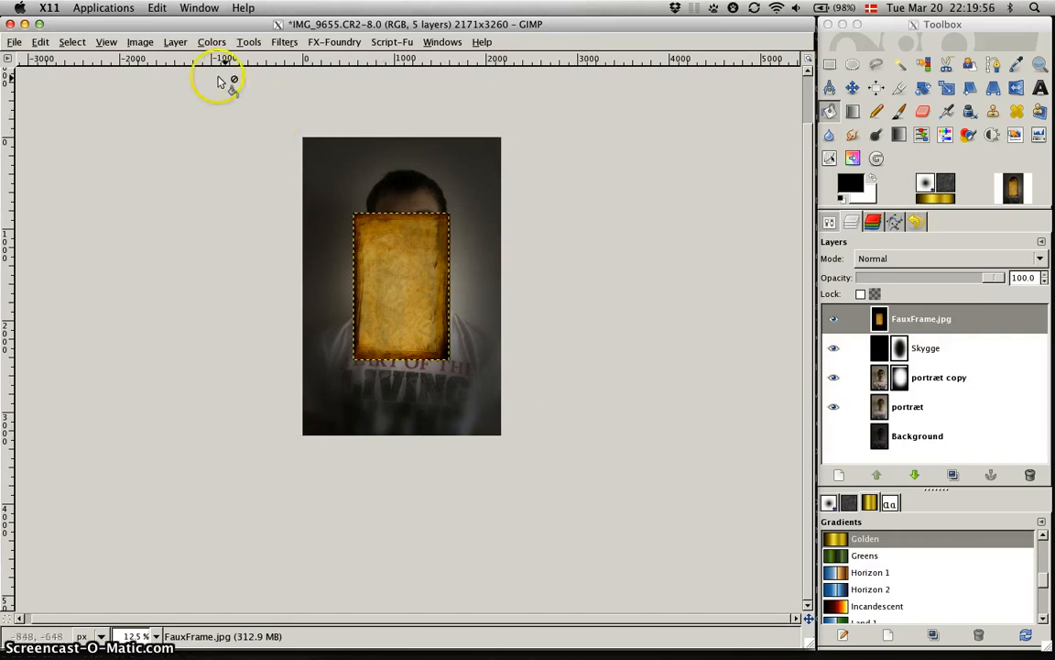
Display the image properties to check the pixel dimensions, keeping the window beside the picture
{"action": "left_click", "coordinate": [141, 43]}
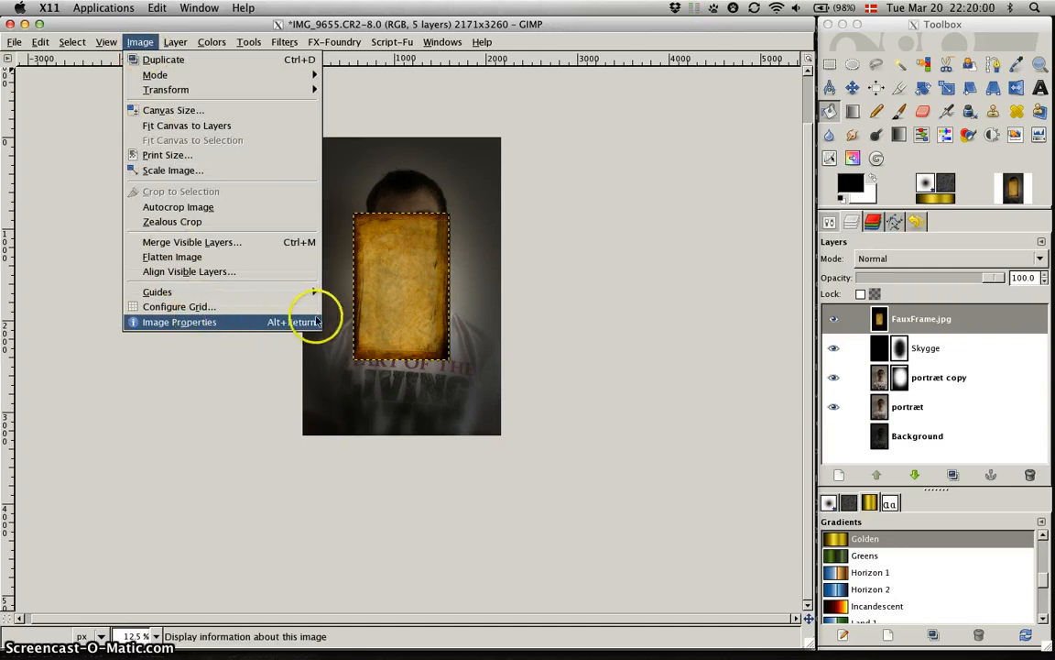
{"action": "left_click", "coordinate": [319, 324]}
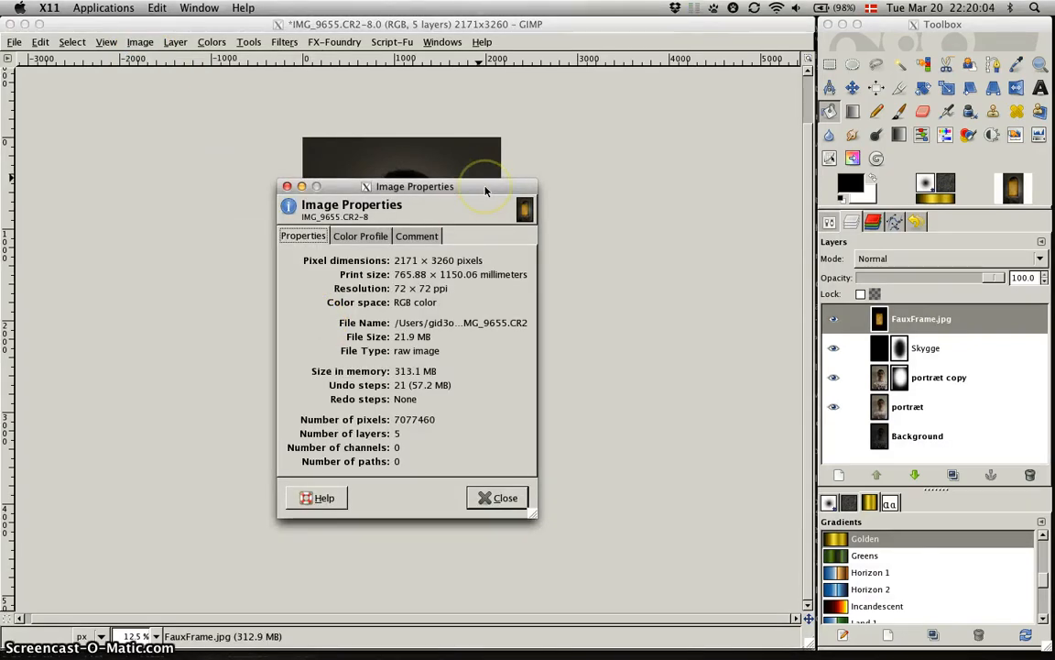
{"action": "left_click_drag", "start_coordinate": [486, 191], "coordinate": [775, 179]}
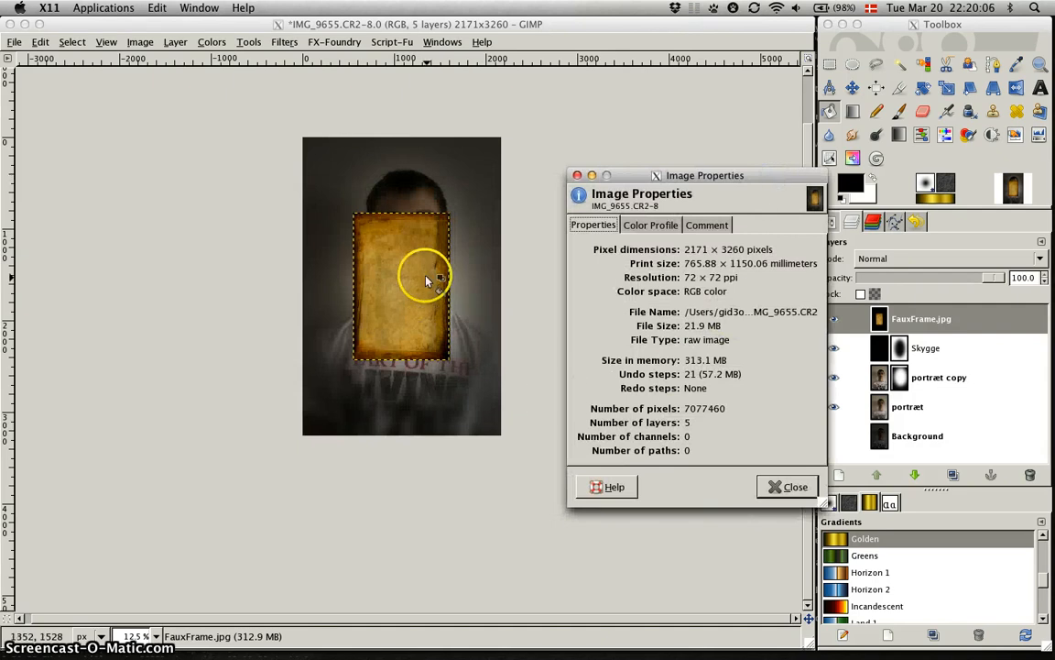
Scale the FauxFrame.jpg layer to 2171 × 3260 pixels with unlinked proportions and close the image properties
{"action": "left_click", "coordinate": [175, 41]}
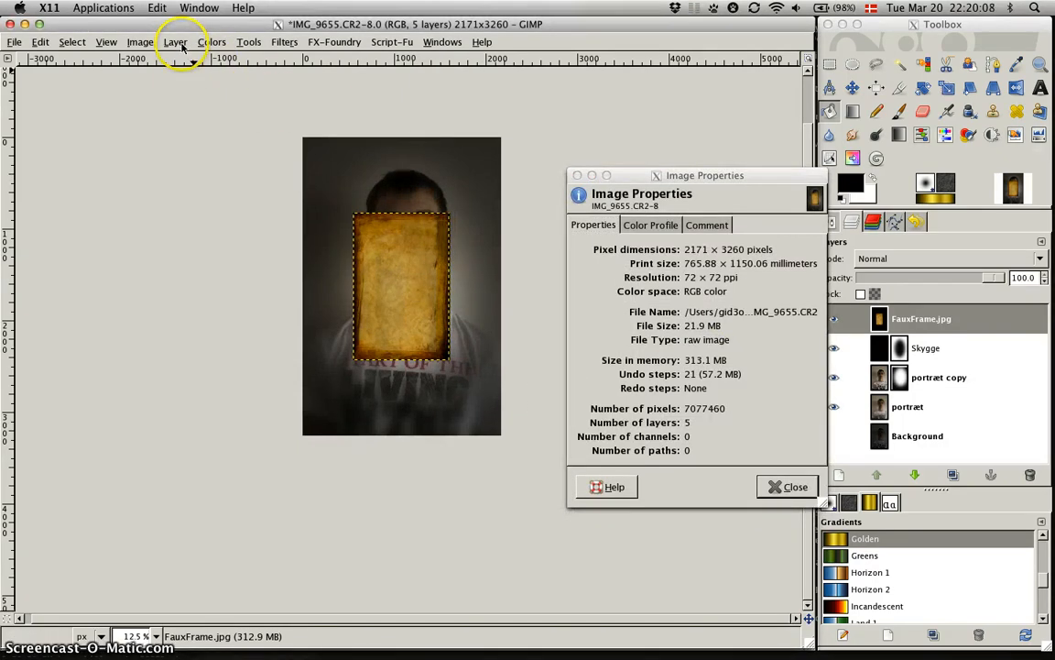
{"action": "left_click", "coordinate": [175, 41]}
{"action": "left_click", "coordinate": [207, 252]}
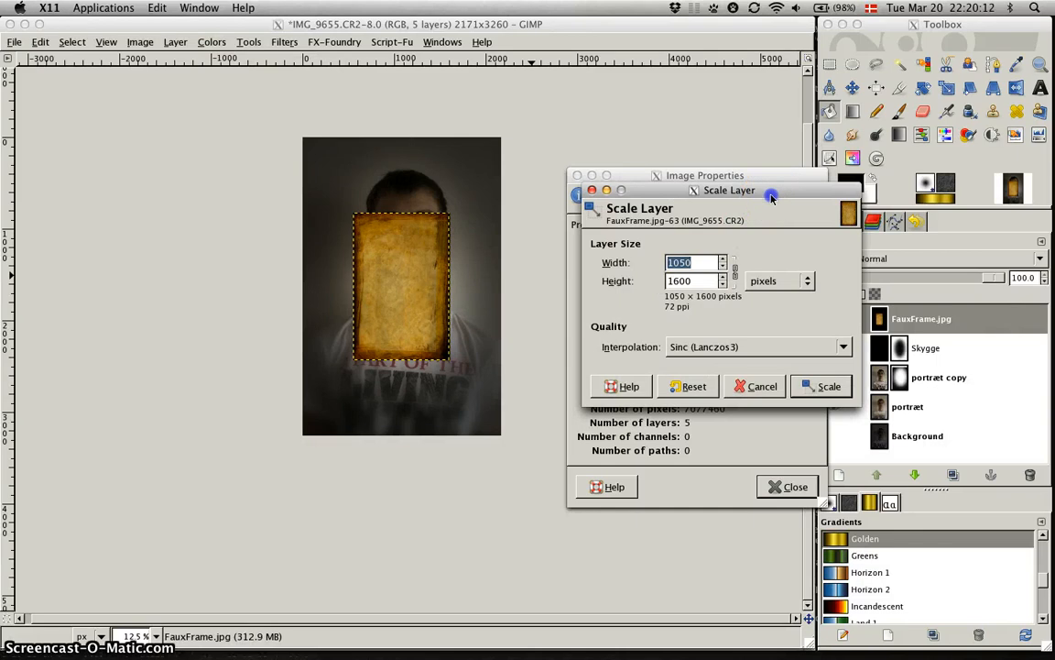
{"action": "left_click_drag", "start_coordinate": [771, 197], "coordinate": [768, 284]}
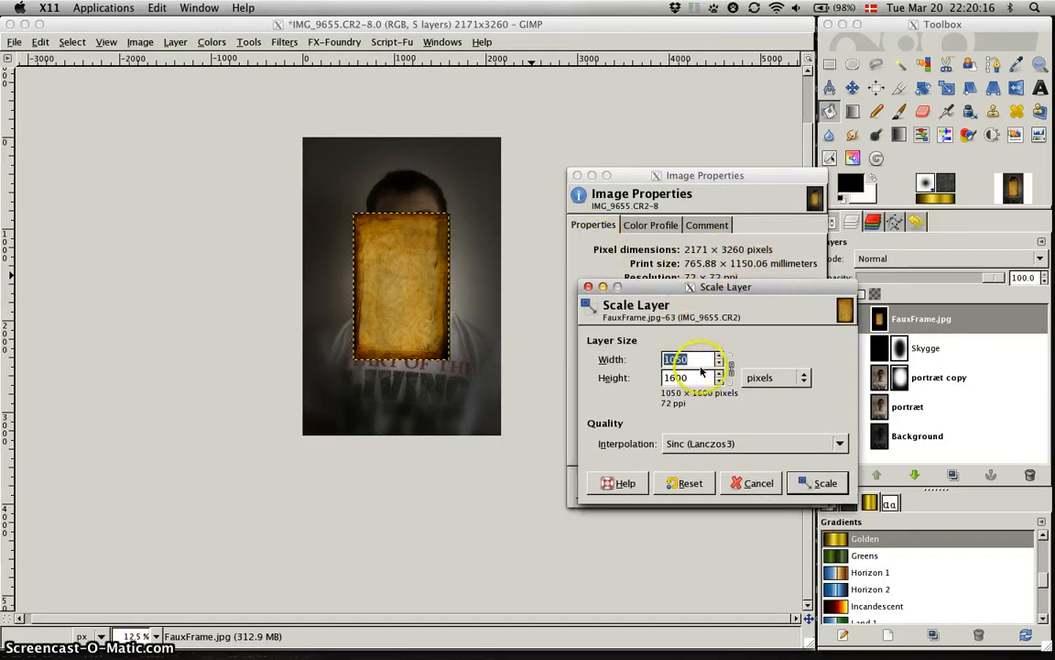
{"action": "key", "text": "Tab"}
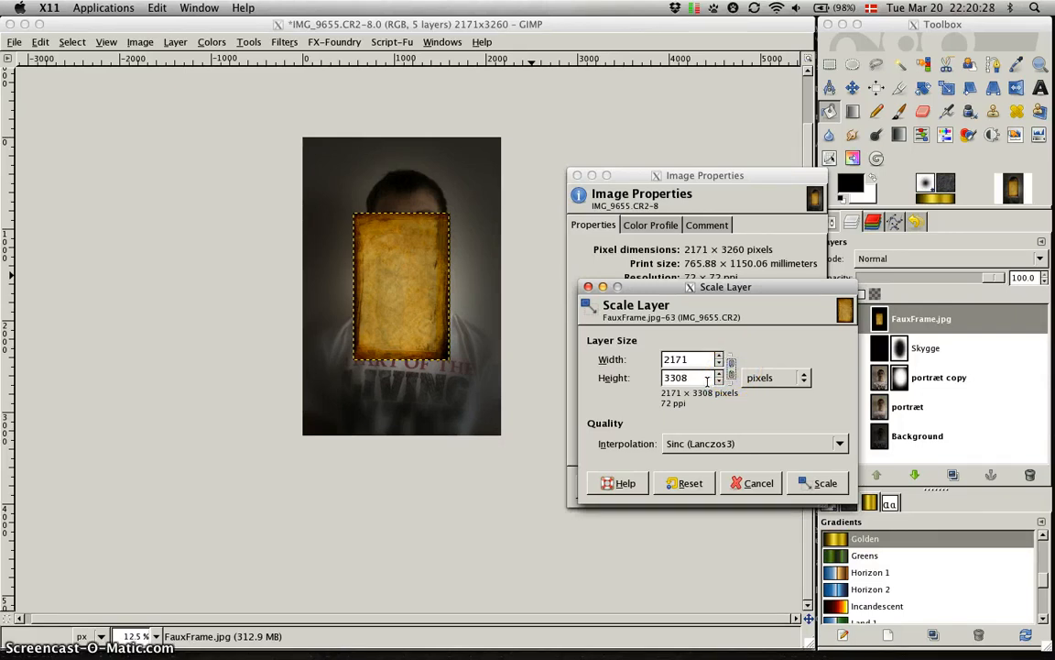
{"action": "left_click", "coordinate": [707, 379]}
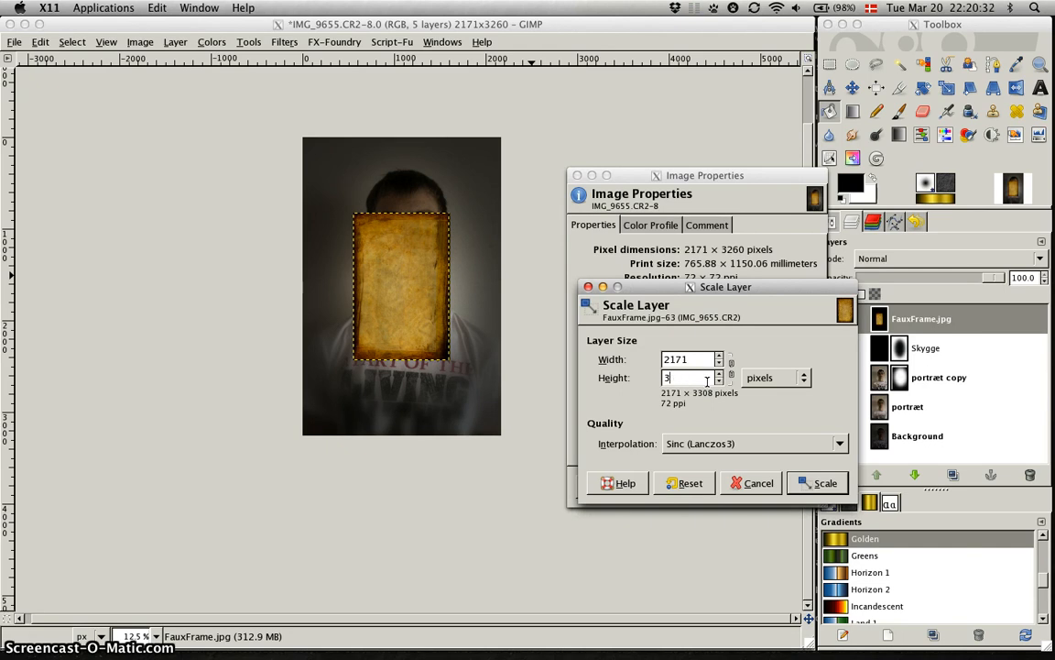
{"action": "type", "text": "260"}
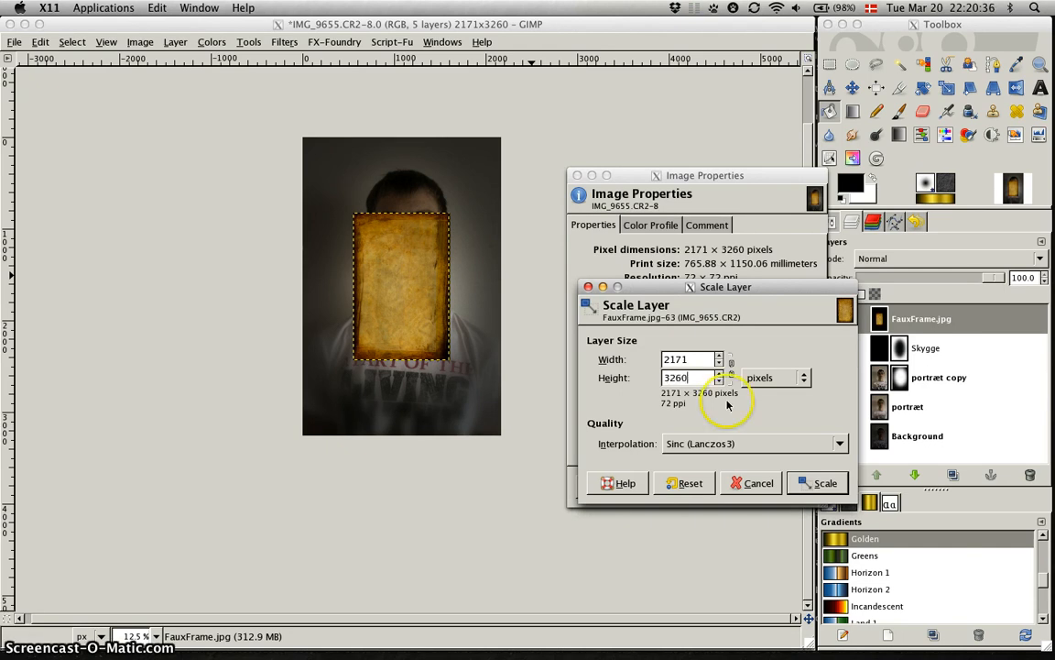
{"action": "left_click", "coordinate": [808, 486]}
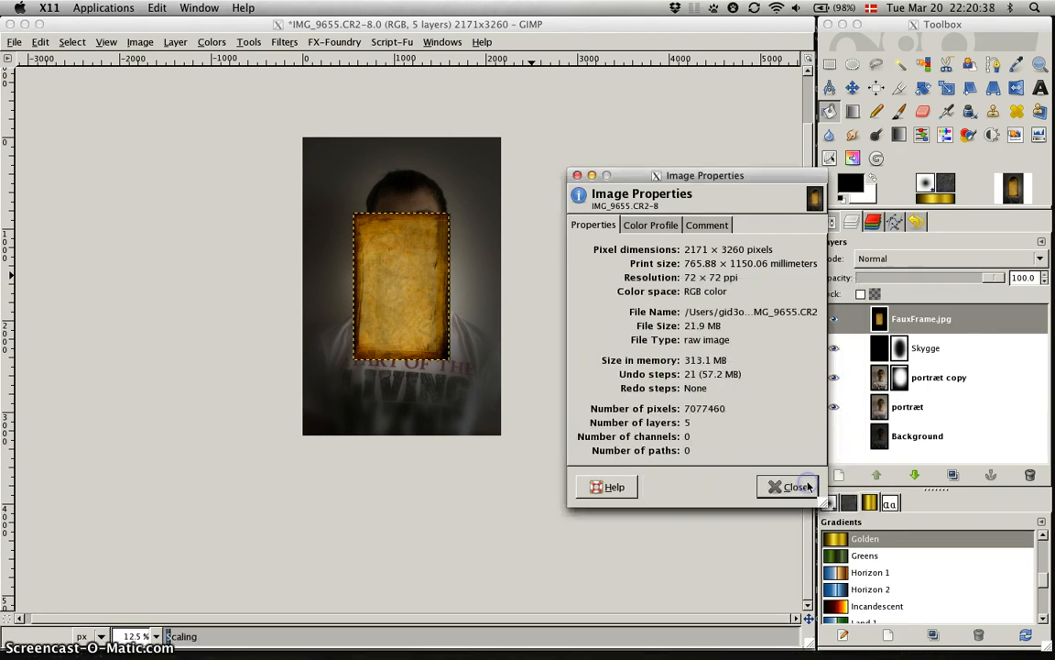
{"action": "left_click", "coordinate": [807, 490]}
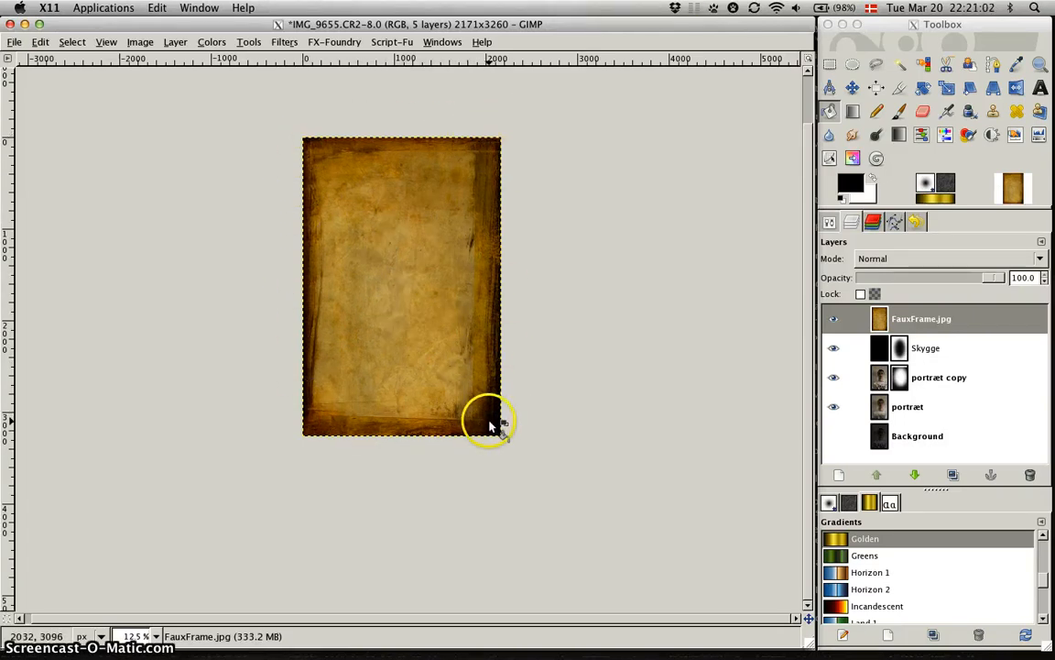
Add a white (full opacity) layer mask to the FauxFrame.jpg layer
{"action": "left_click", "coordinate": [912, 321]}
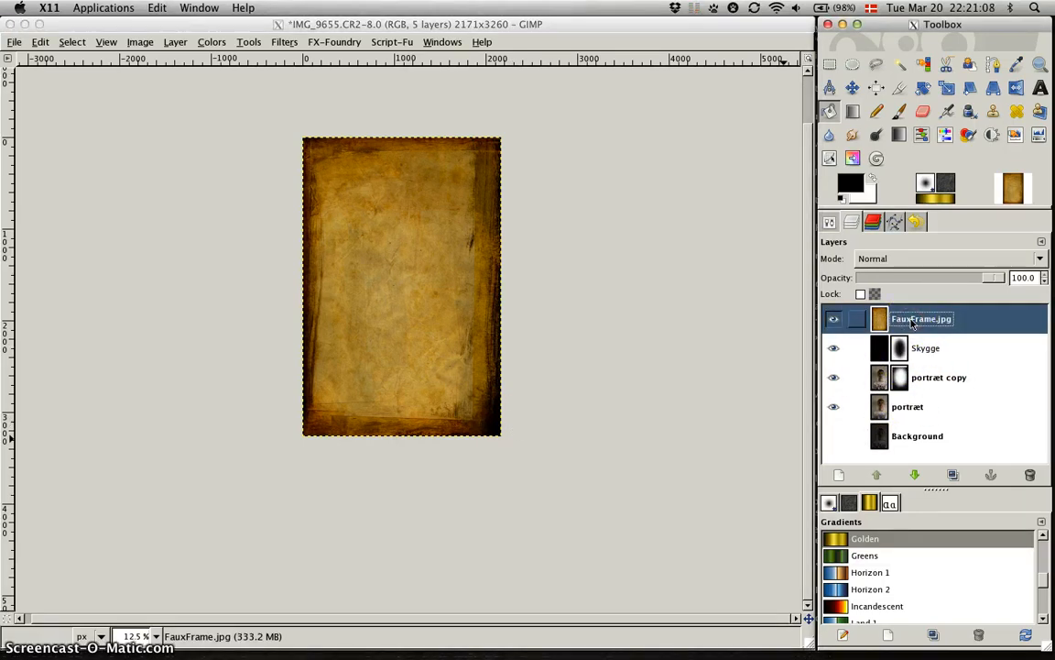
{"action": "right_click", "coordinate": [911, 321]}
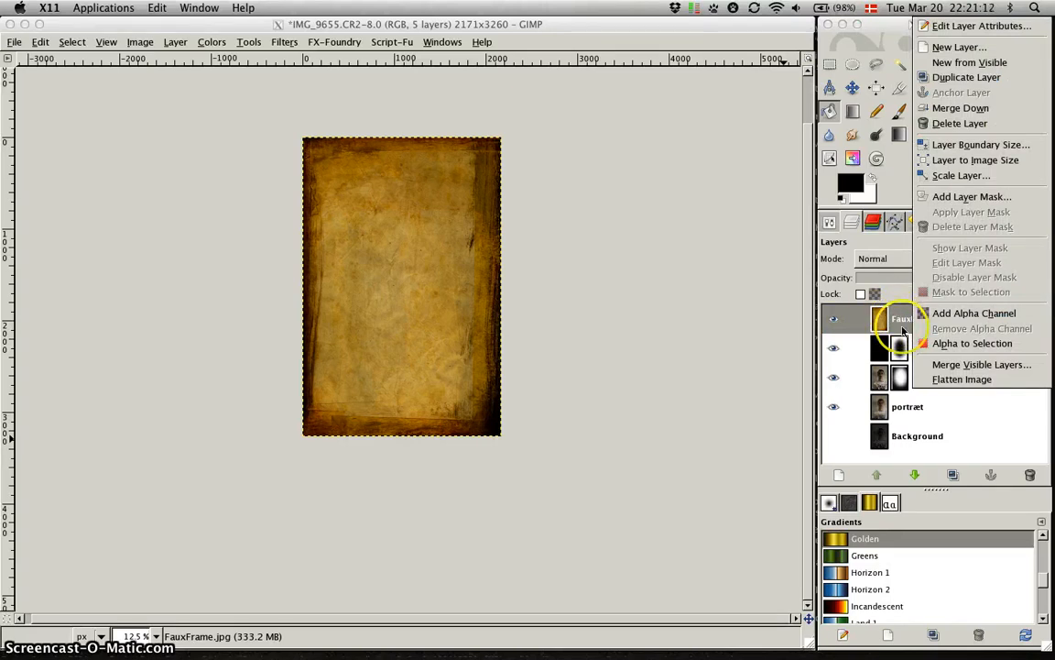
{"action": "left_click", "coordinate": [998, 199]}
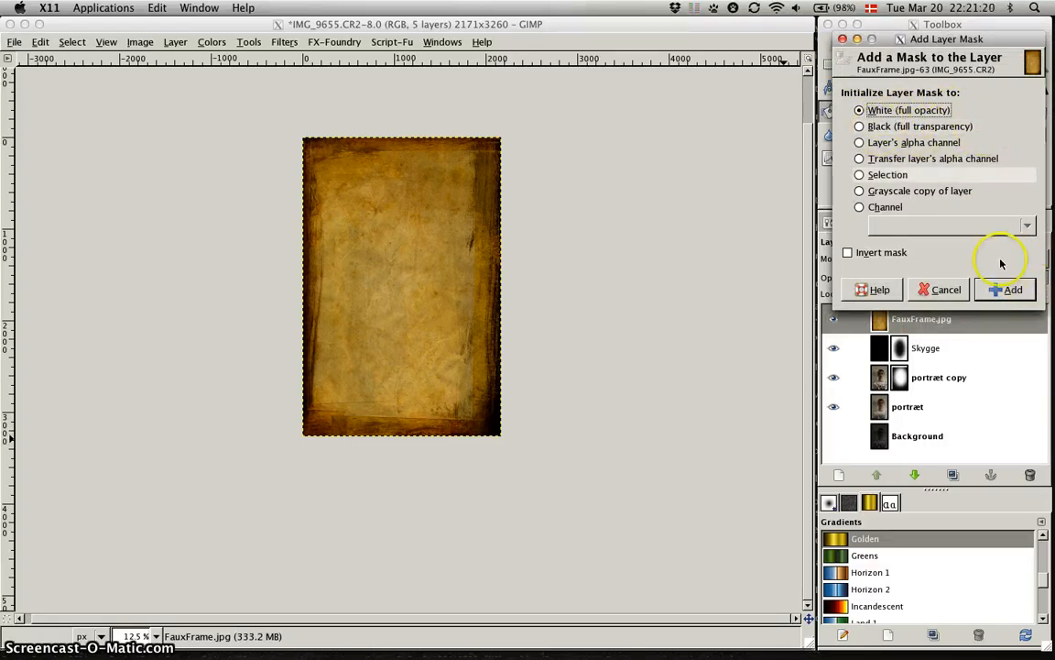
{"action": "left_click", "coordinate": [1012, 290]}
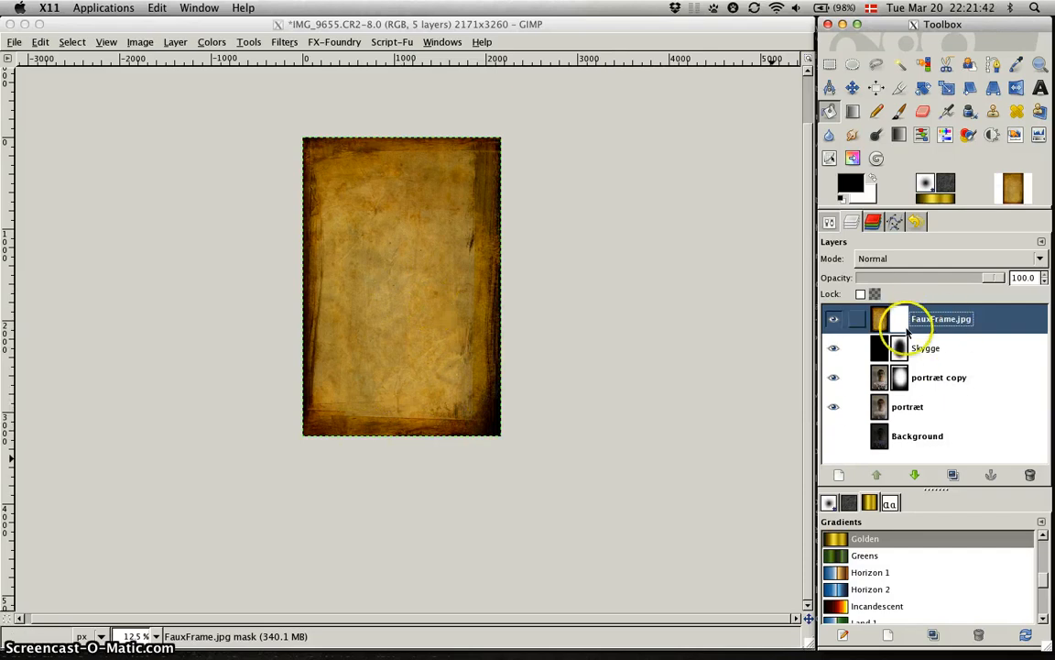
{"action": "left_click_drag", "start_coordinate": [899, 319], "coordinate": [910, 357]}
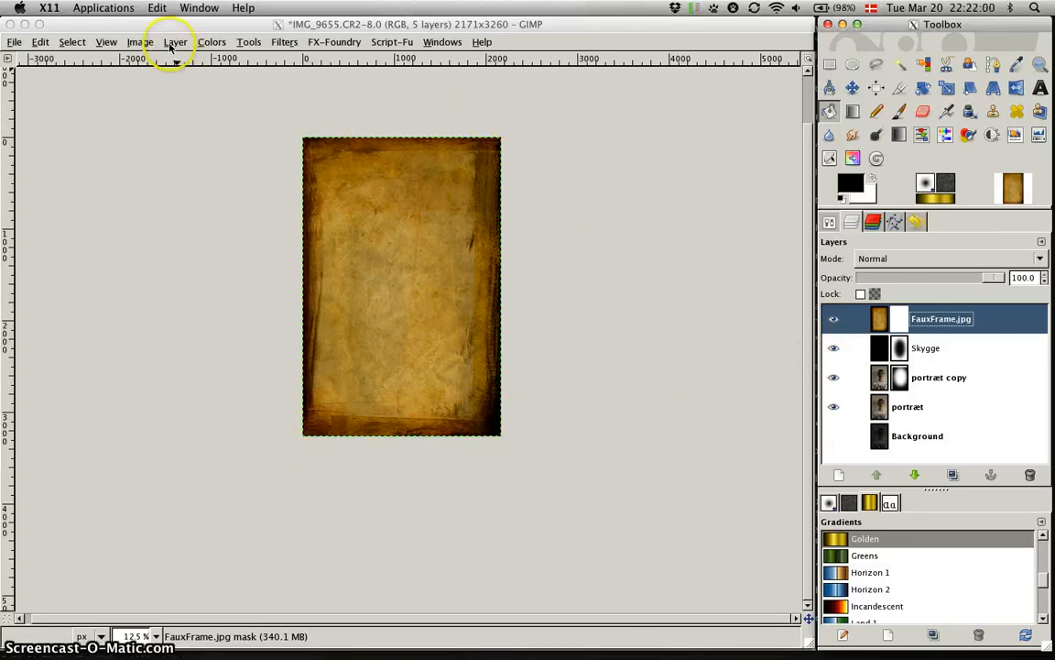
Select the entire canvas and copy the active FauxFrame.jpg content to the clipboard
{"action": "left_click", "coordinate": [71, 43]}
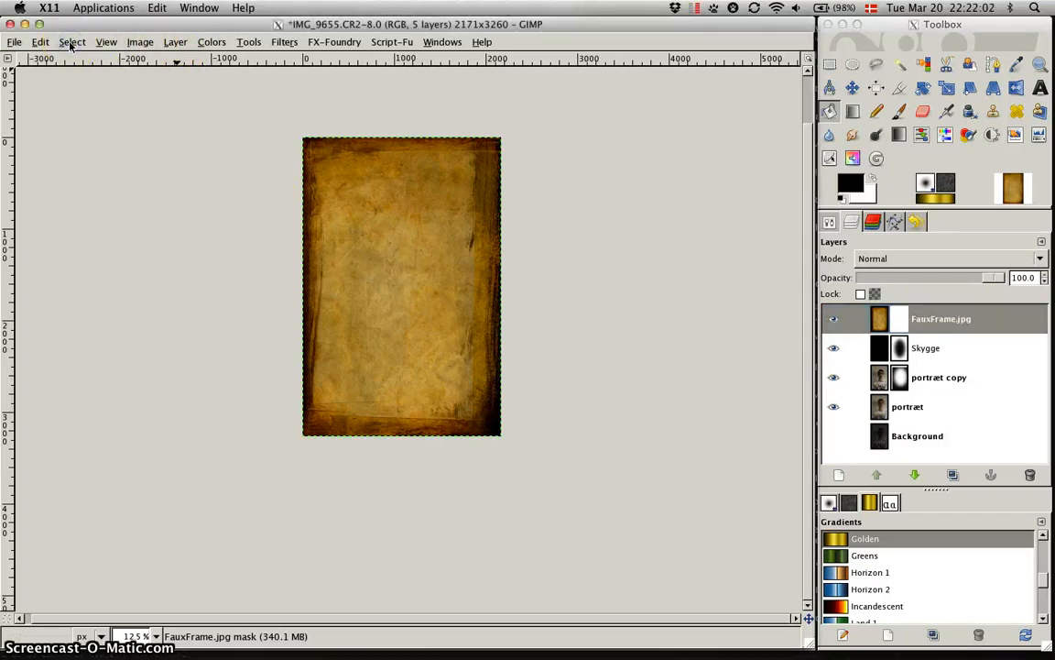
{"action": "left_click", "coordinate": [72, 57]}
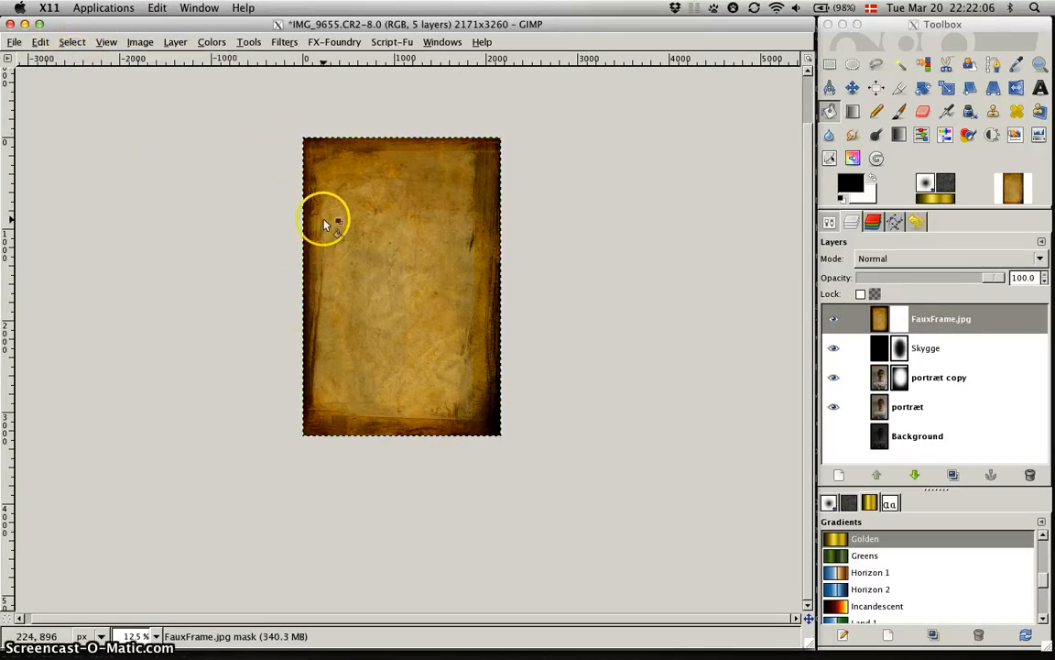
{"action": "left_click", "coordinate": [41, 43]}
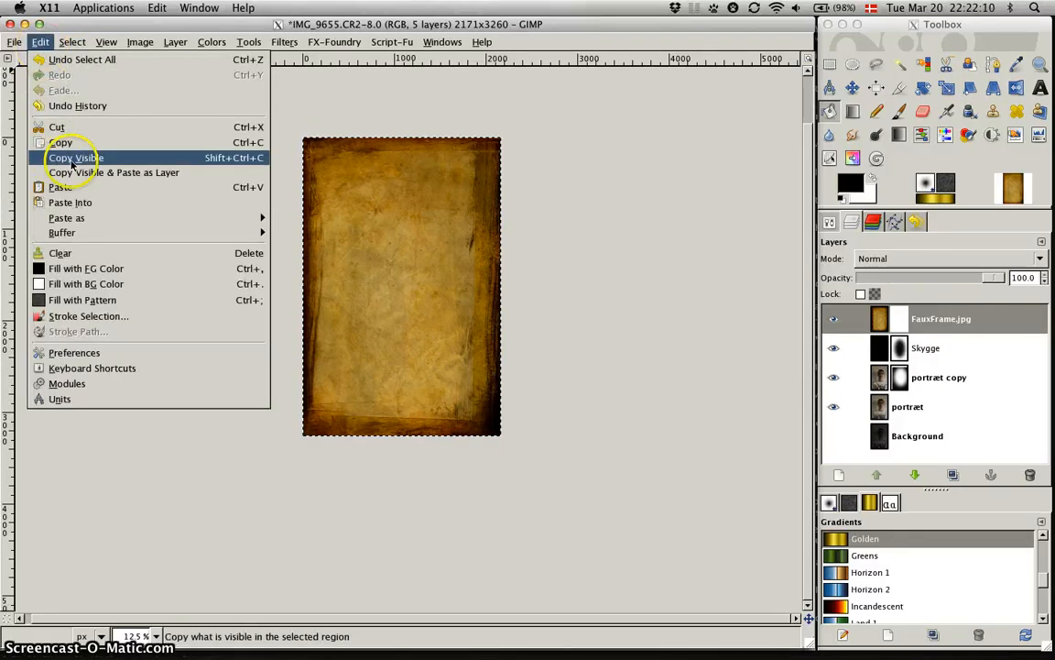
{"action": "left_click", "coordinate": [103, 144]}
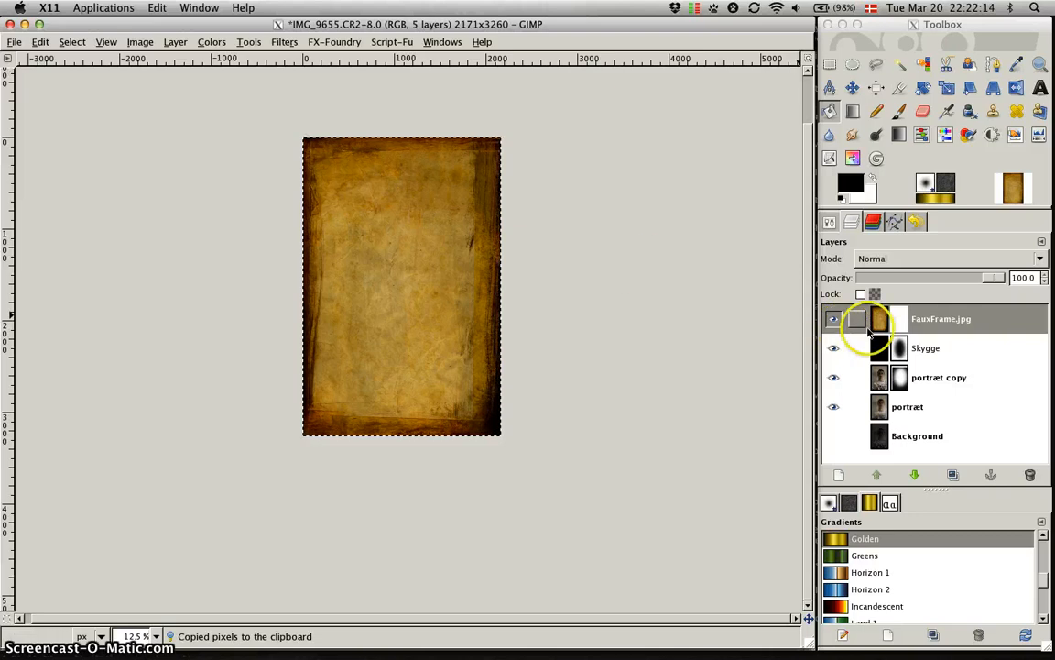
Make the FauxFrame.jpg layer's image active instead of its mask and copy the selected full canvas to the clipboard
{"action": "left_click", "coordinate": [901, 320]}
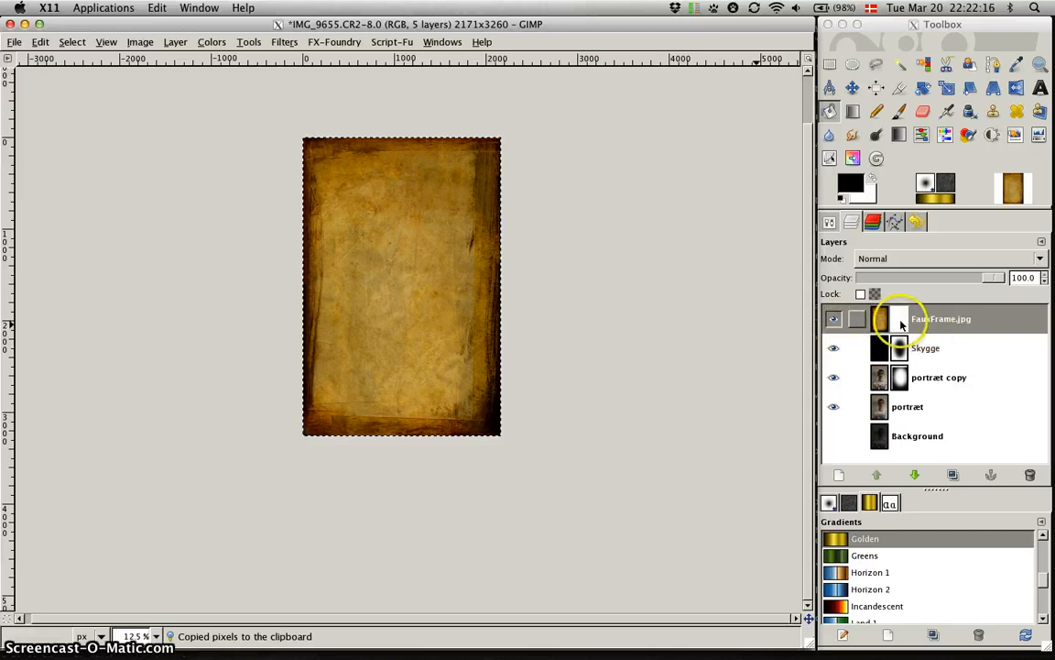
{"action": "left_click", "coordinate": [907, 320]}
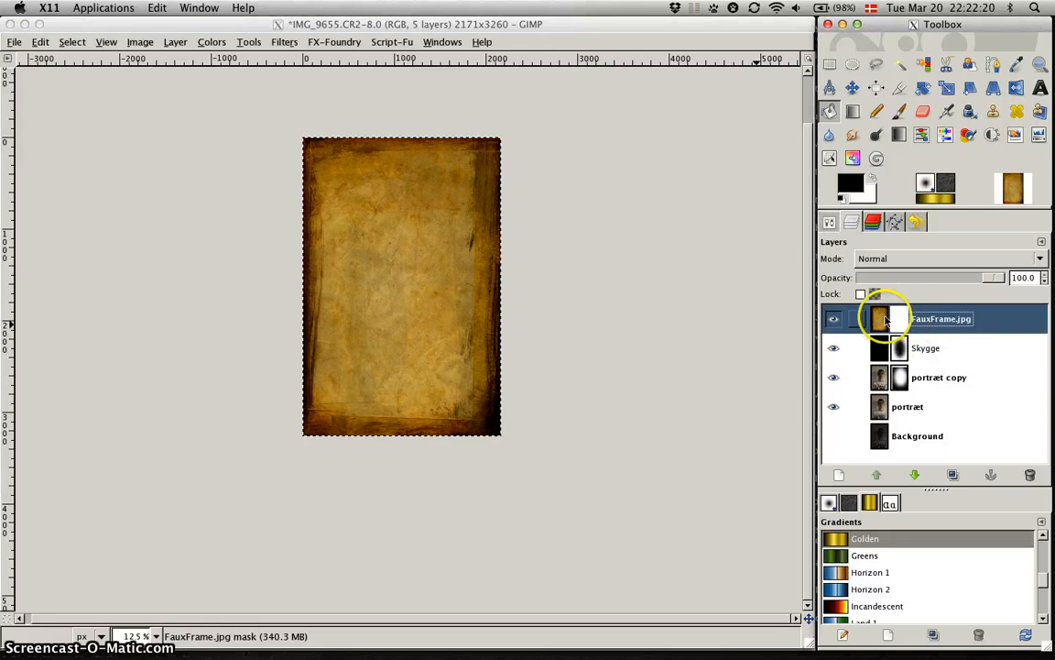
{"action": "left_click", "coordinate": [882, 319]}
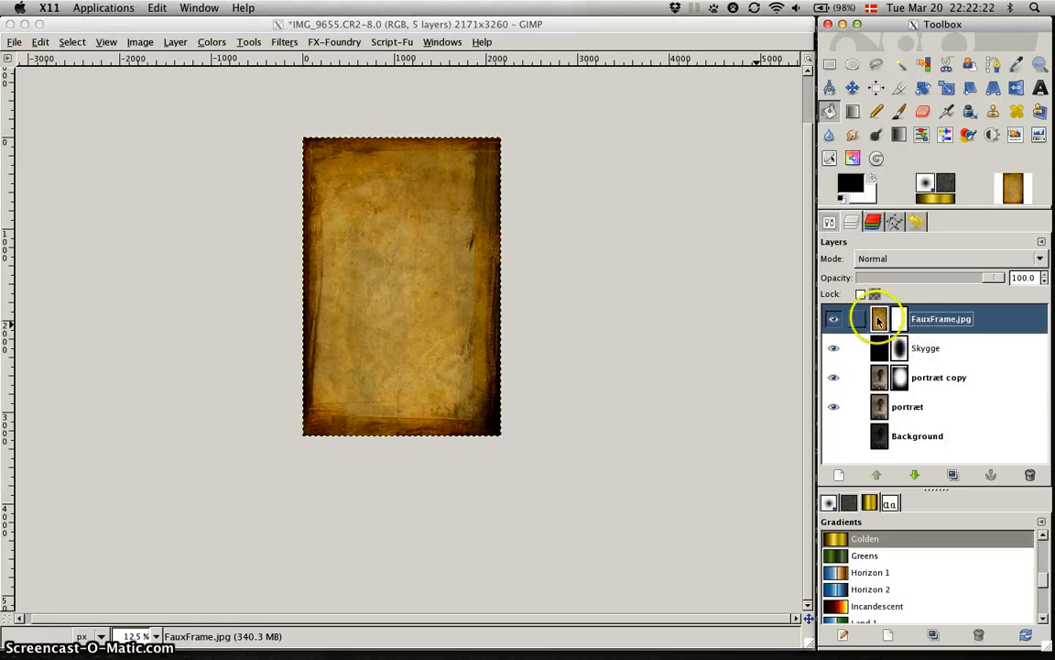
{"action": "left_click", "coordinate": [897, 318]}
{"action": "left_click", "coordinate": [879, 319]}
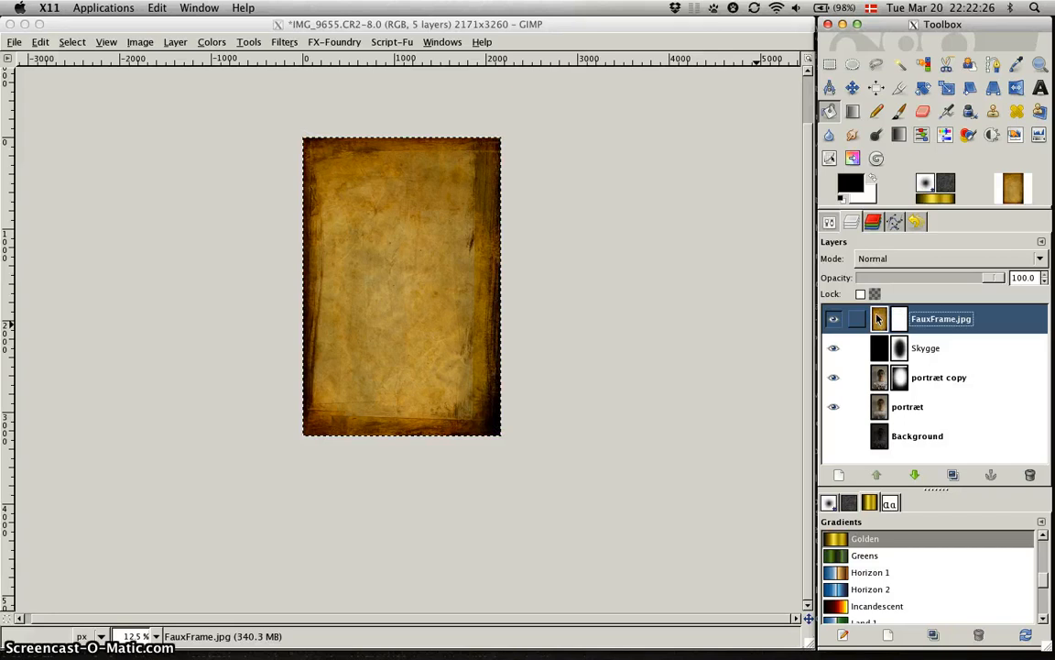
{"action": "left_click", "coordinate": [73, 46]}
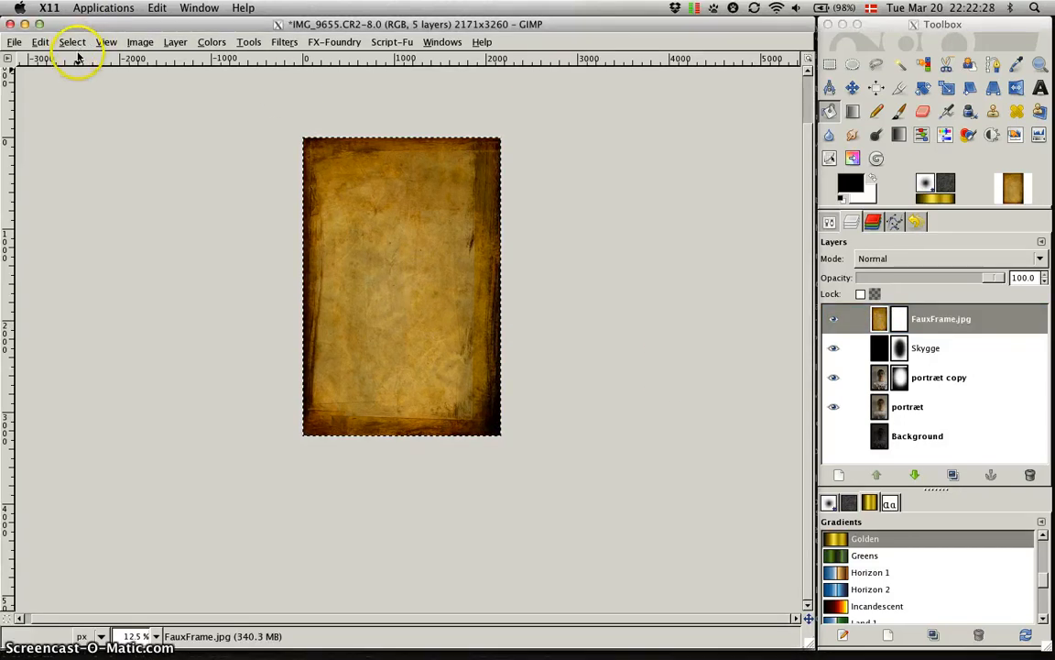
{"action": "left_click", "coordinate": [73, 43]}
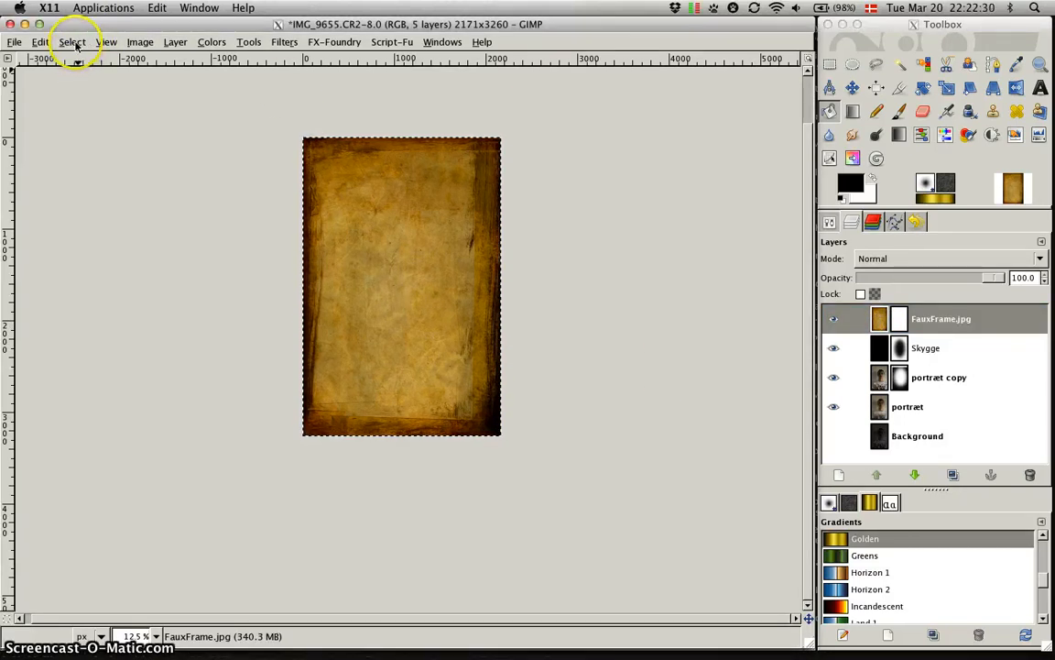
{"action": "left_click", "coordinate": [79, 60]}
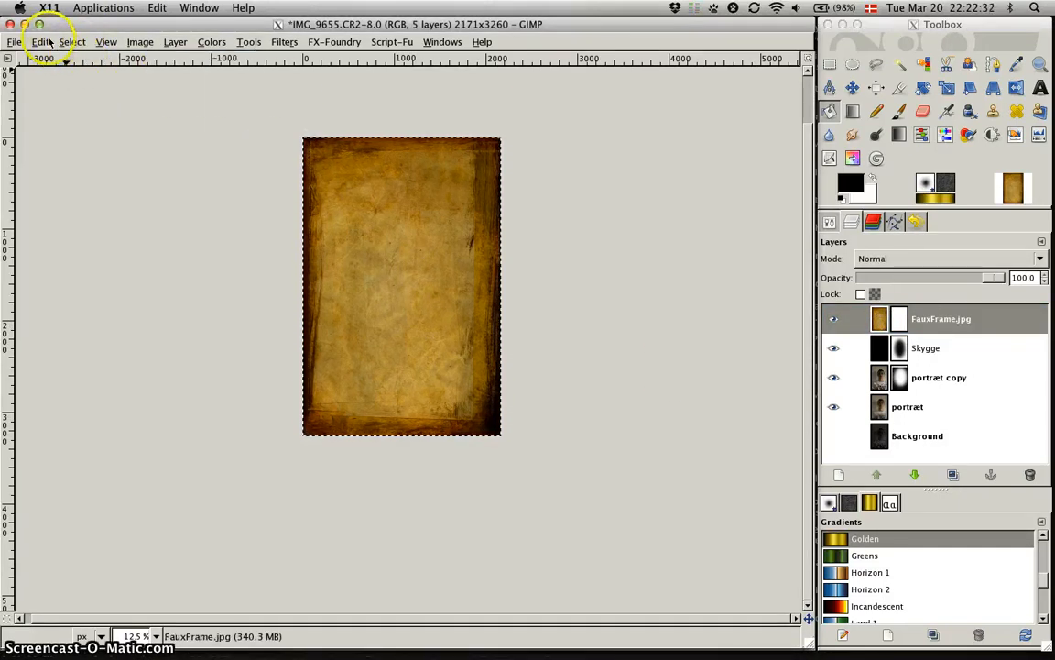
{"action": "left_click", "coordinate": [41, 42]}
{"action": "left_click", "coordinate": [73, 143]}
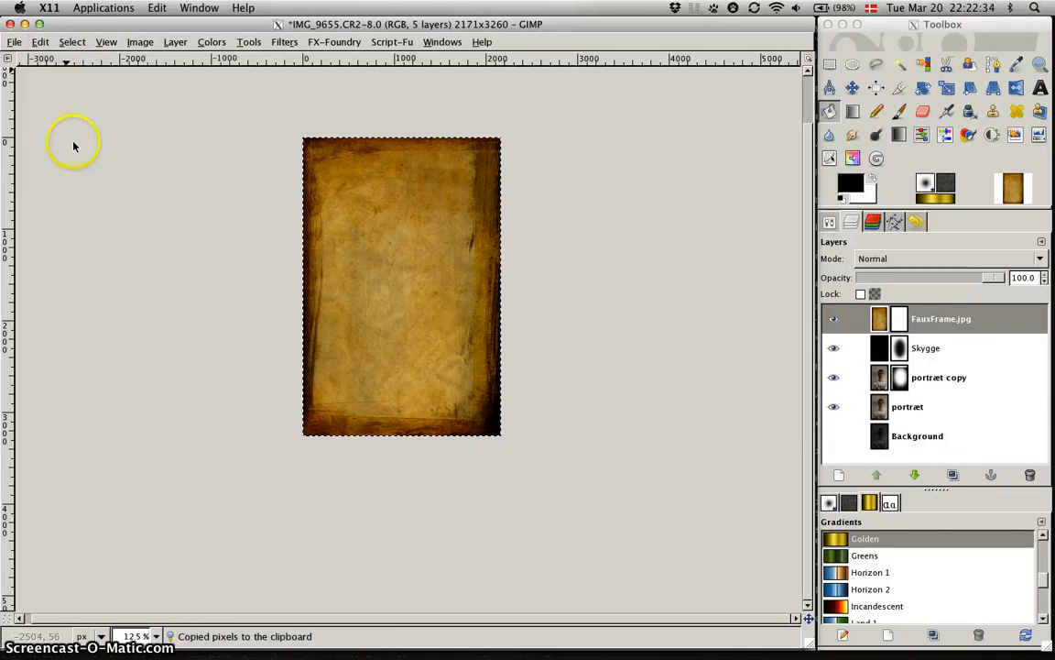
Activate the FauxFrame.jpg layer mask and paste the copied texture onto it
{"action": "left_click", "coordinate": [901, 324]}
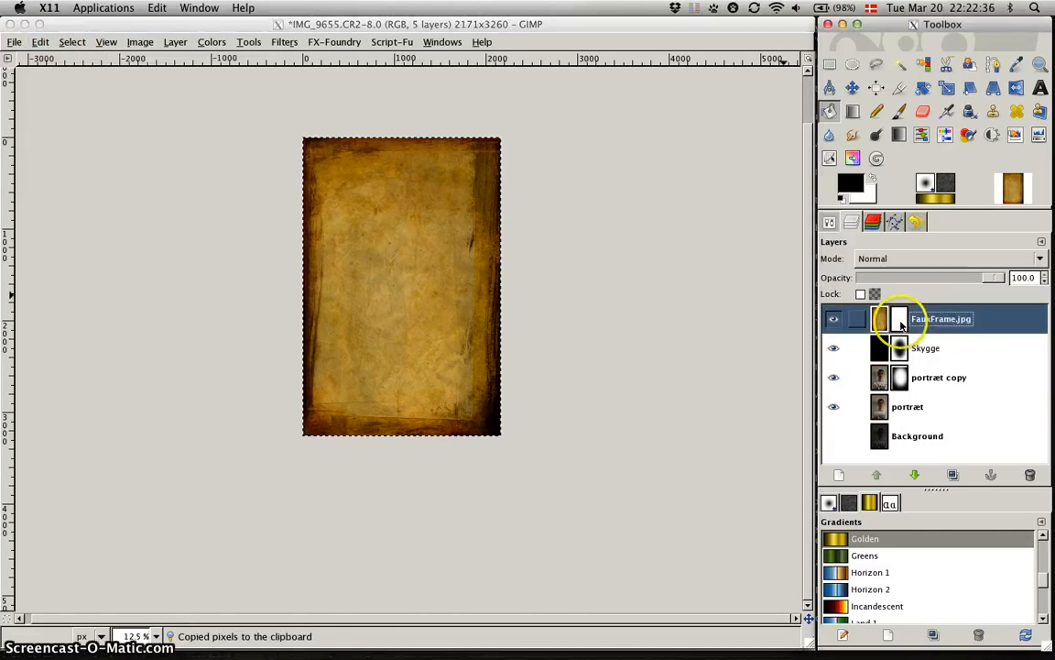
{"action": "left_click", "coordinate": [41, 44]}
{"action": "left_click", "coordinate": [40, 43]}
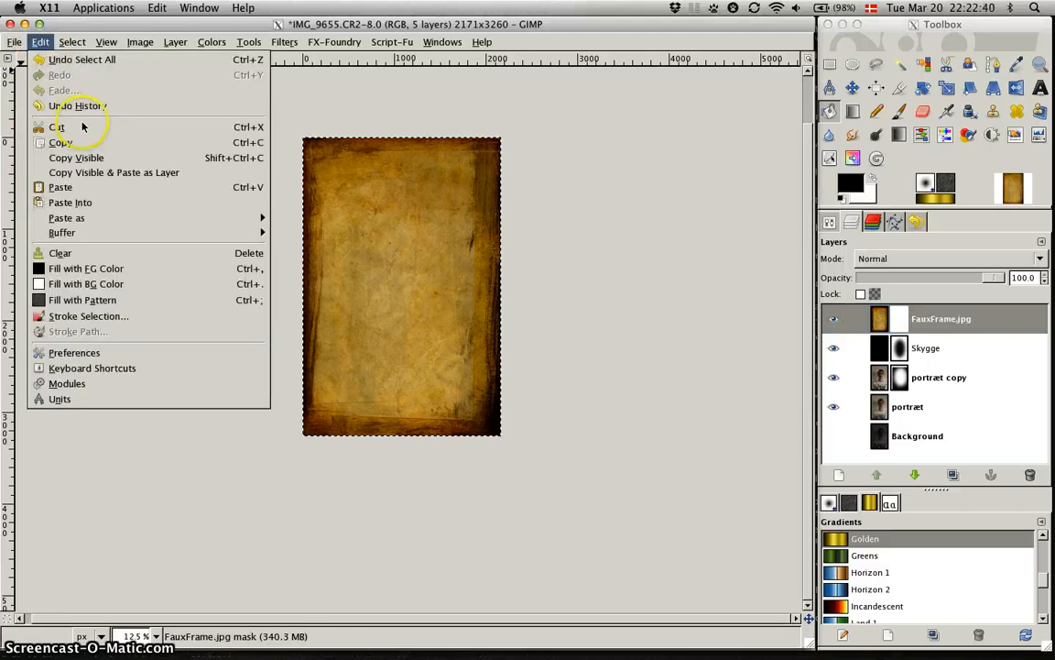
{"action": "left_click", "coordinate": [111, 189]}
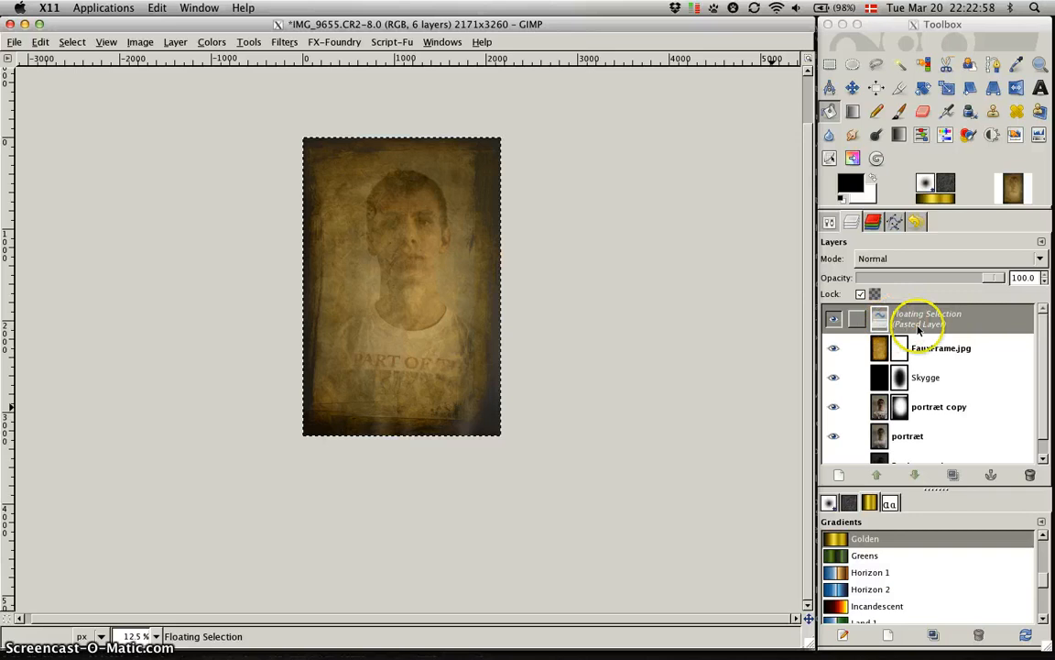
Anchor the pasted floating selection into the FauxFrame.jpg layer mask
{"action": "left_click", "coordinate": [838, 477]}
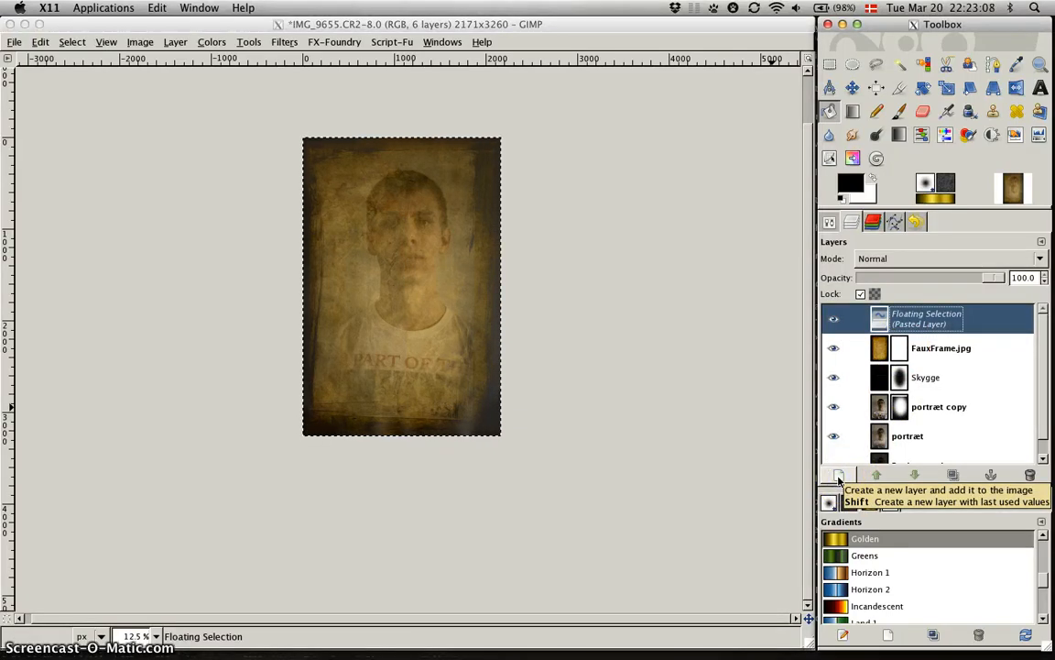
{"action": "left_click", "coordinate": [838, 477]}
{"action": "left_click", "coordinate": [1036, 389]}
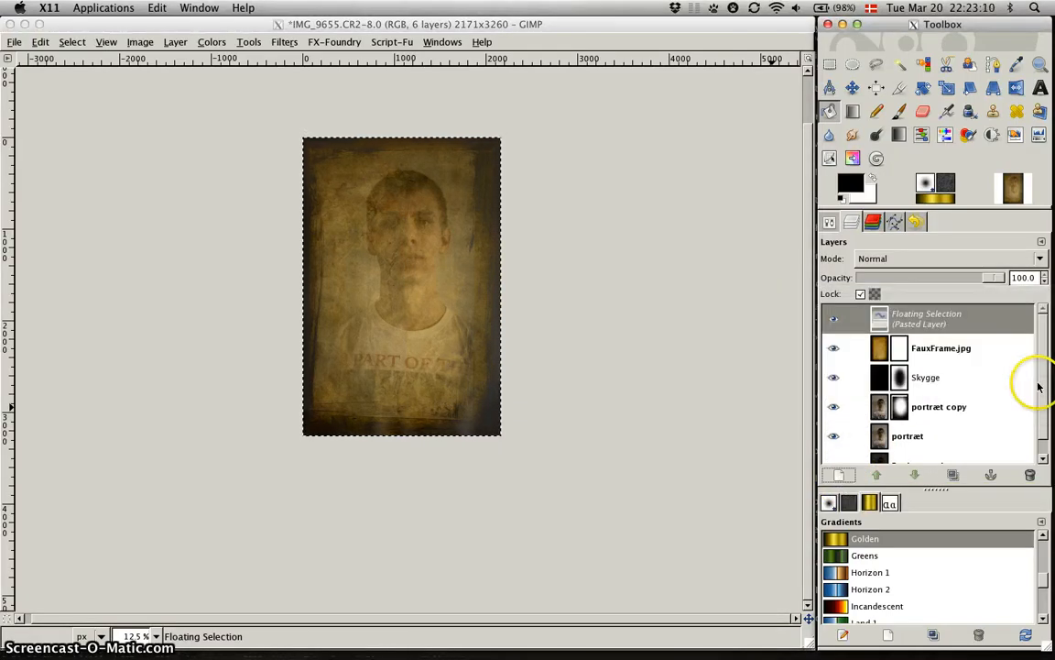
{"action": "right_click", "coordinate": [953, 324]}
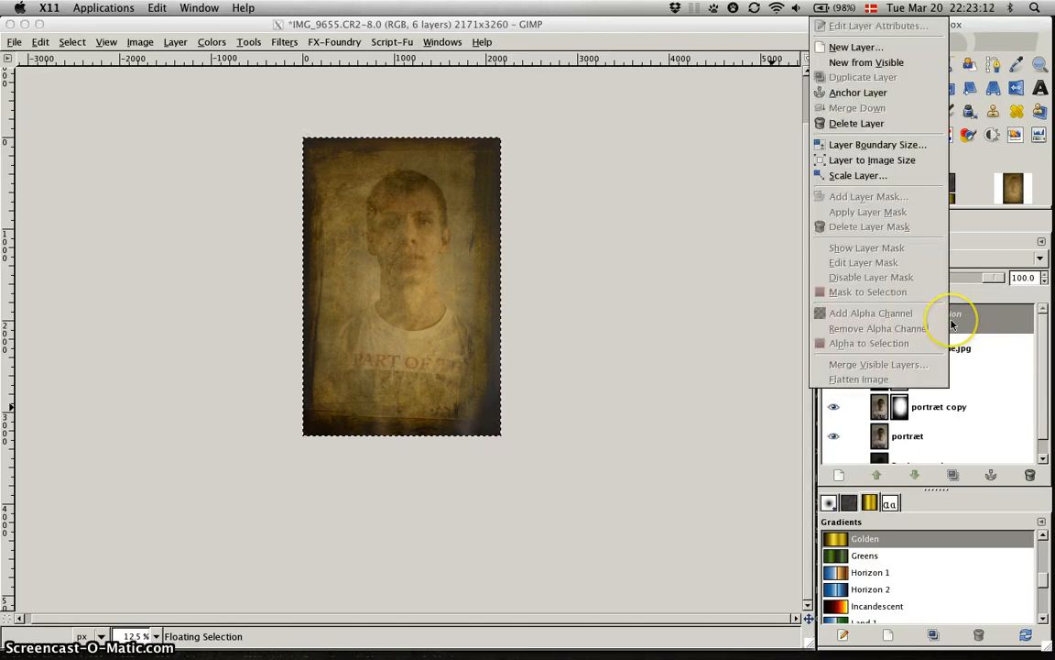
{"action": "left_click", "coordinate": [897, 93]}
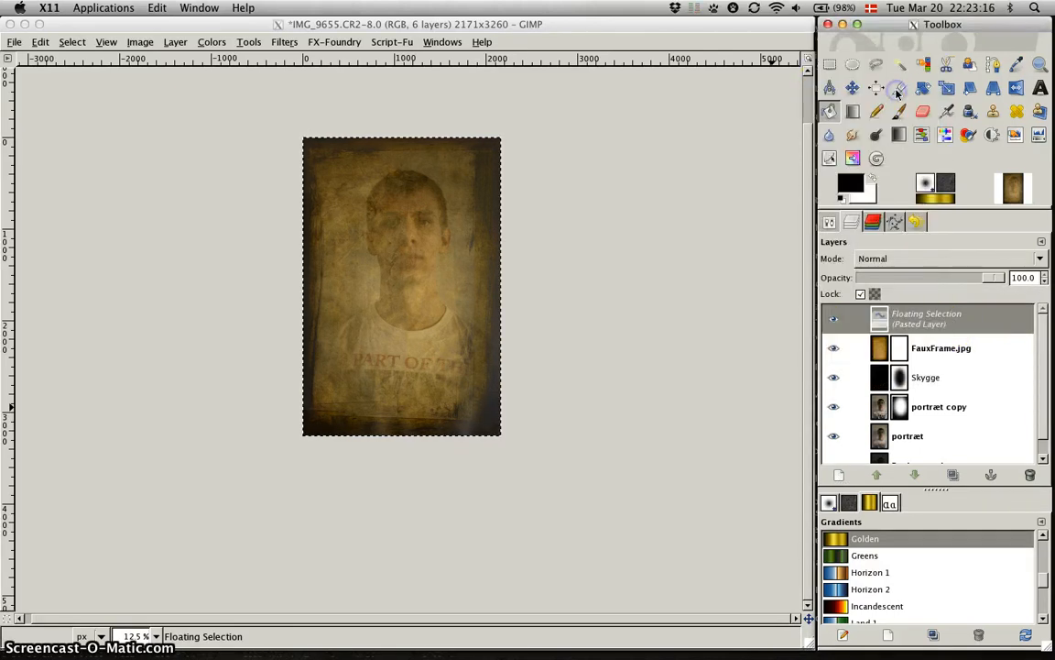
{"action": "left_click", "coordinate": [918, 319]}
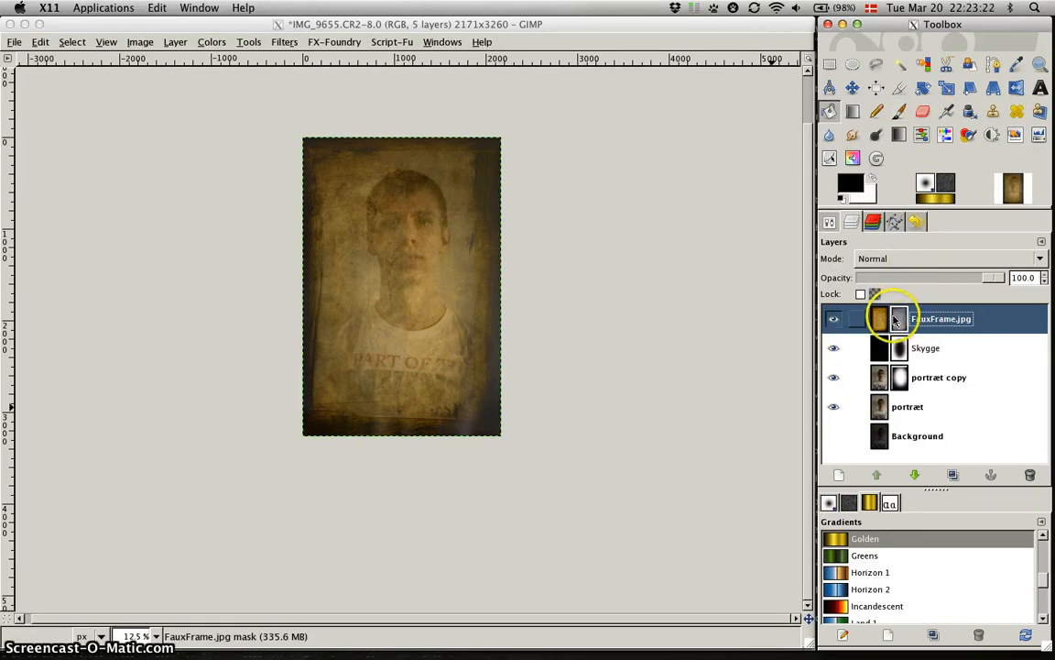
Invert the colors of the FauxFrame.jpg layer mask
{"action": "left_click", "coordinate": [897, 319]}
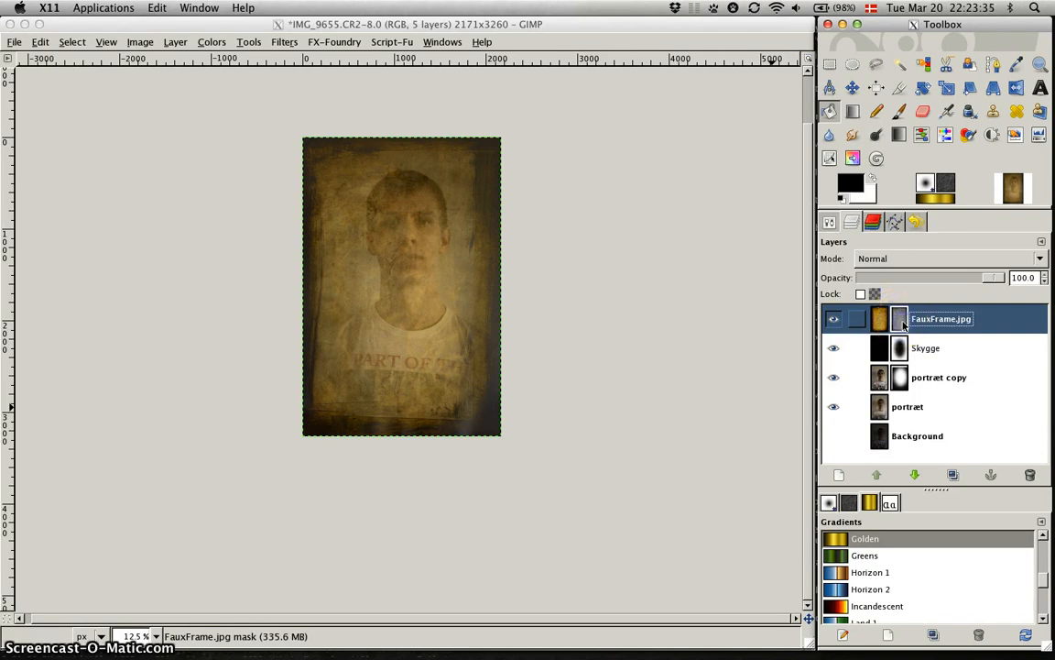
{"action": "left_click", "coordinate": [903, 324]}
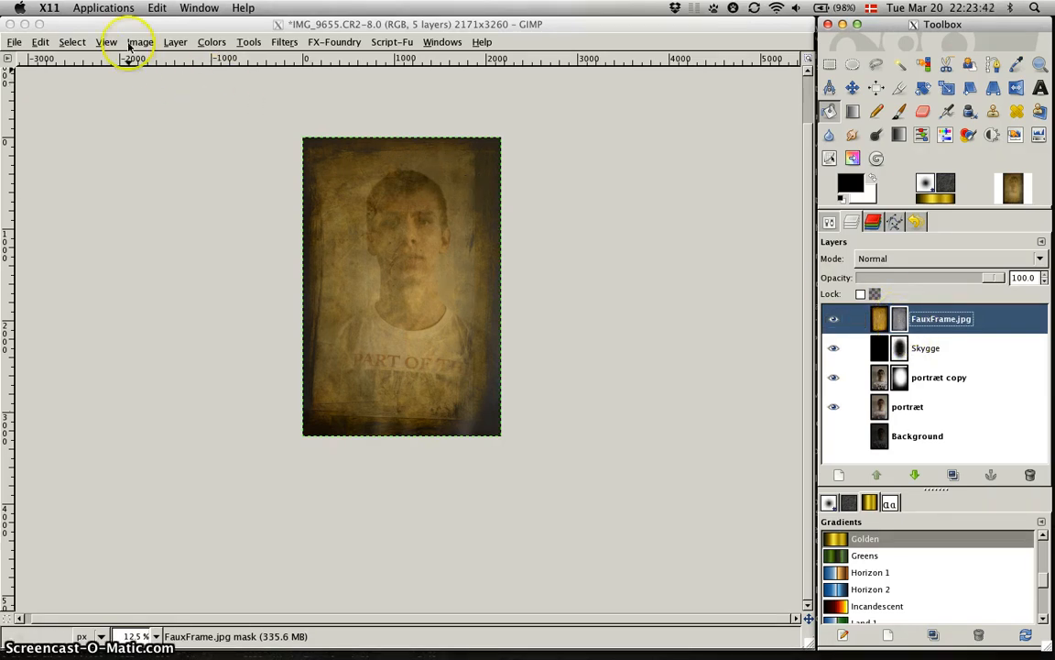
{"action": "left_click", "coordinate": [217, 43]}
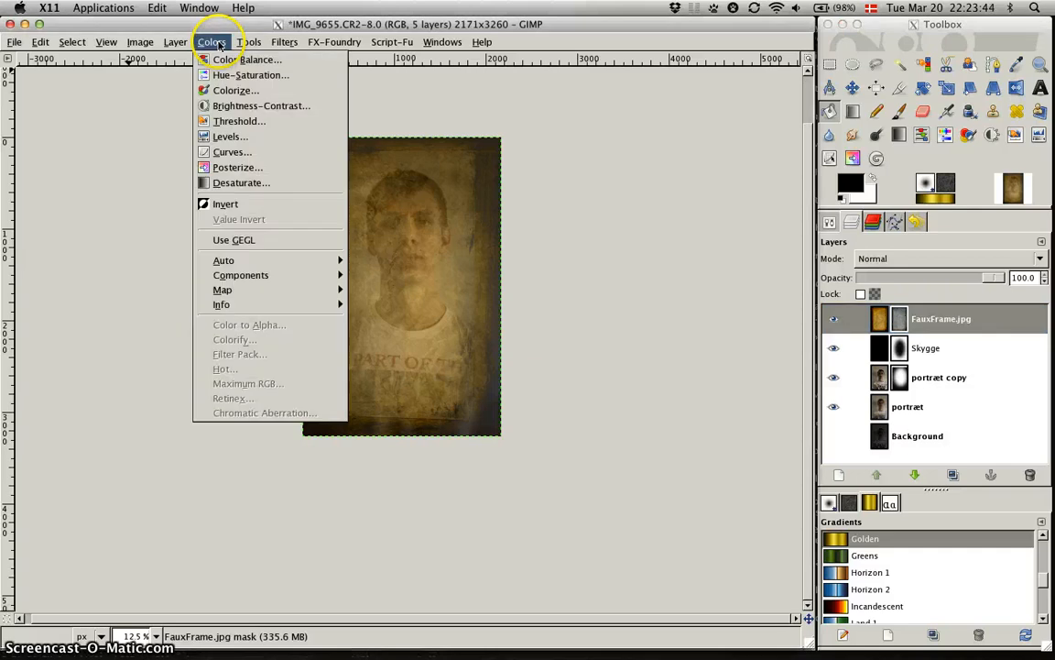
{"action": "left_click", "coordinate": [240, 205]}
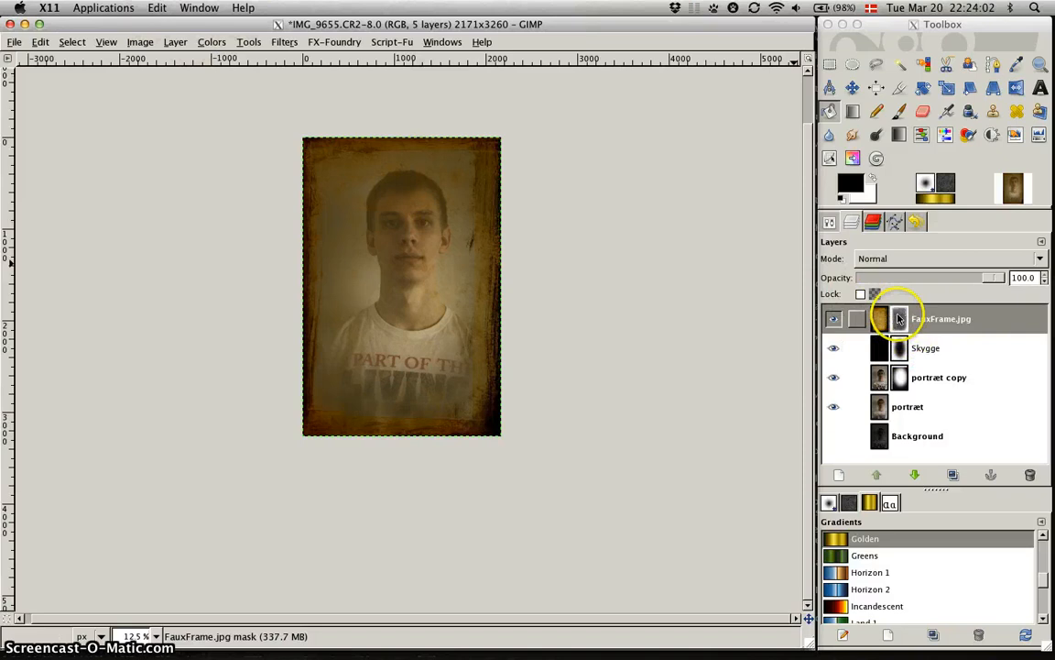
Start a Levels adjustment on the FauxFrame.jpg mask and set the black input level to 73
{"action": "left_click", "coordinate": [206, 45]}
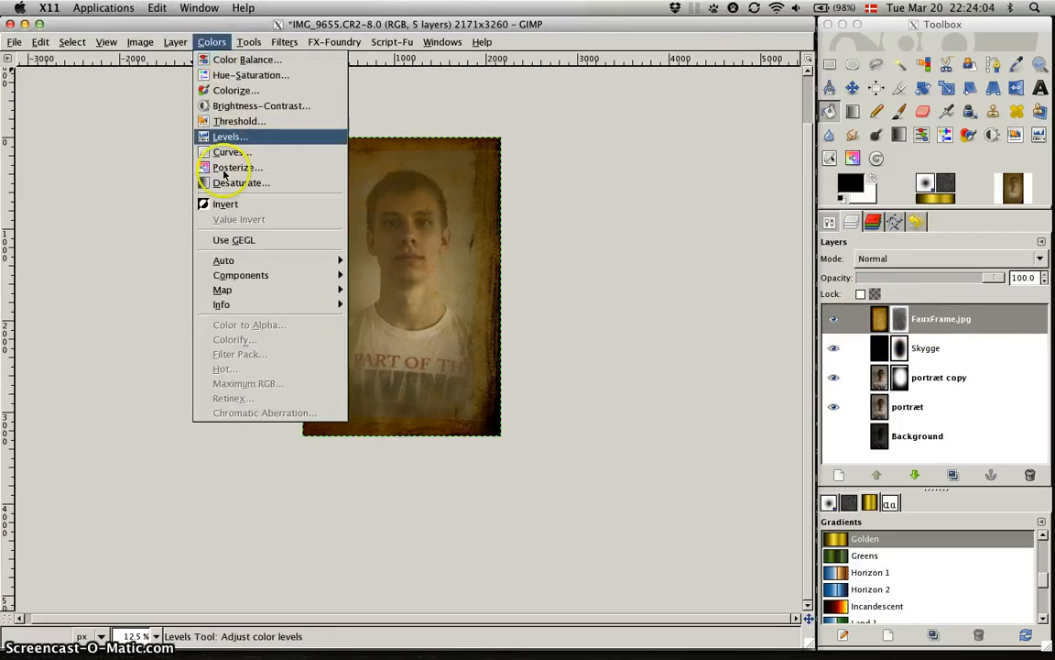
{"action": "left_click", "coordinate": [225, 137]}
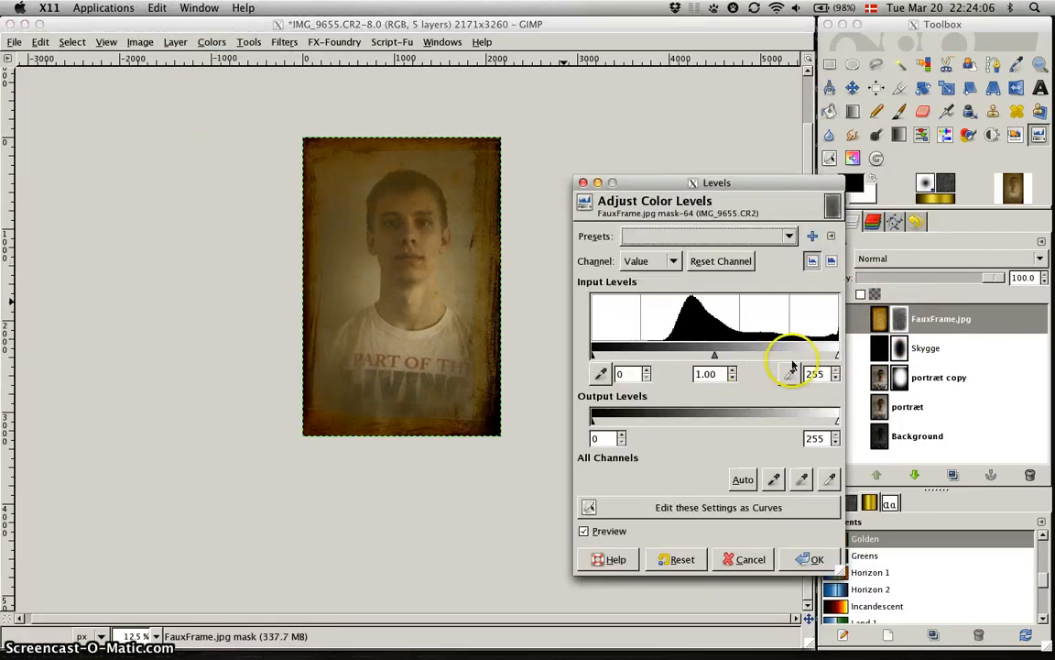
{"action": "mouse_move", "coordinate": [836, 351]}
{"action": "left_mouse_down"}
{"action": "mouse_move", "coordinate": [775, 351]}
{"action": "mouse_move", "coordinate": [837, 351]}
{"action": "left_mouse_up"}
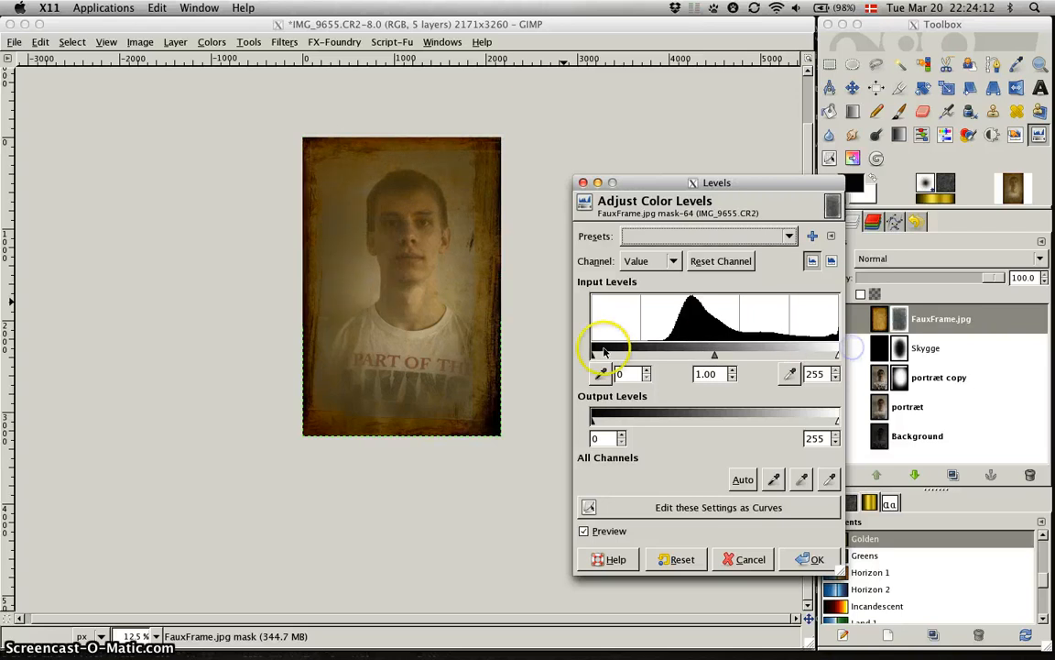
{"action": "left_click_drag", "start_coordinate": [604, 351], "coordinate": [664, 351]}
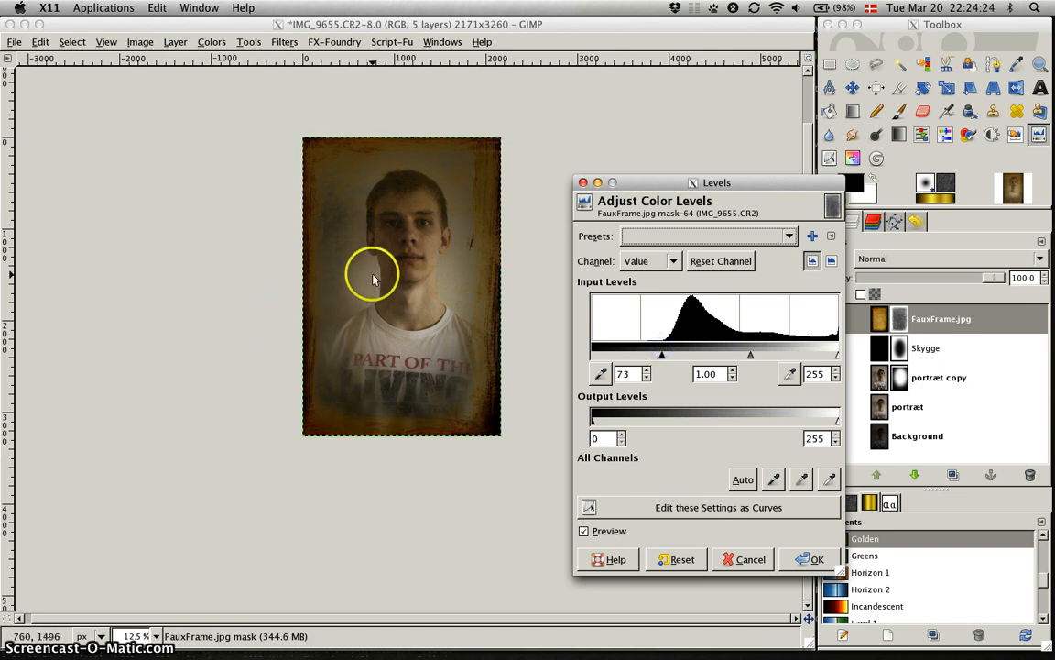
Examine the grunge frame over the portrait's face, shirt and edges at 33.3% zoom
{"action": "left_click", "coordinate": [492, 466]}
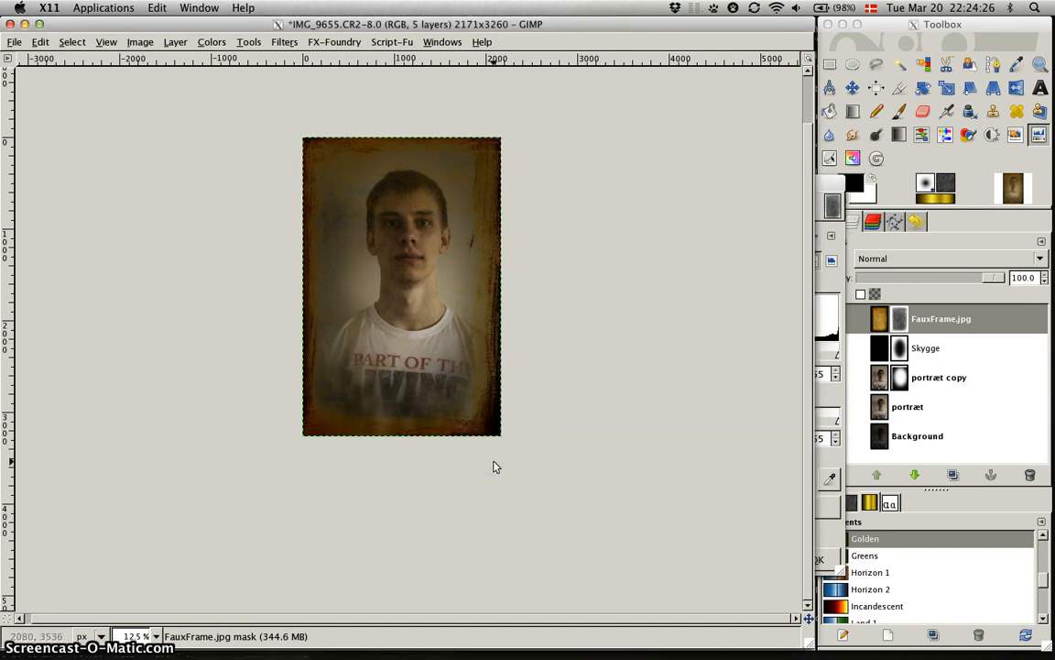
{"action": "key", "text": "plus"}
{"action": "key", "text": "plus"}
{"action": "key", "text": "plus"}
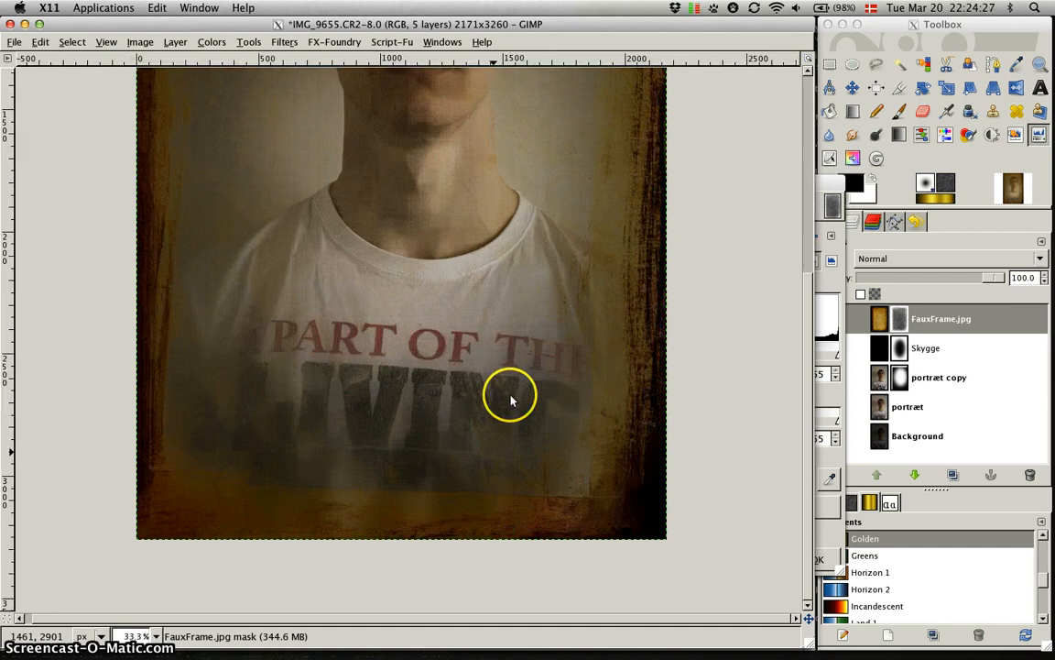
{"action": "left_click_drag", "start_coordinate": [491, 224], "coordinate": [499, 641]}
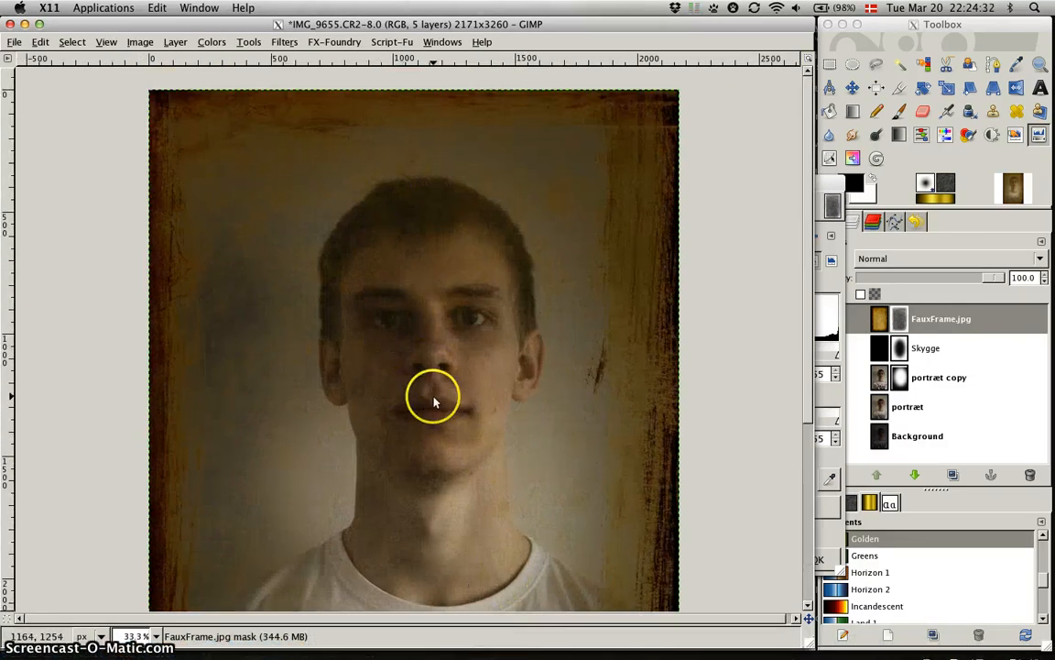
{"action": "left_click_drag", "start_coordinate": [434, 400], "coordinate": [415, 219]}
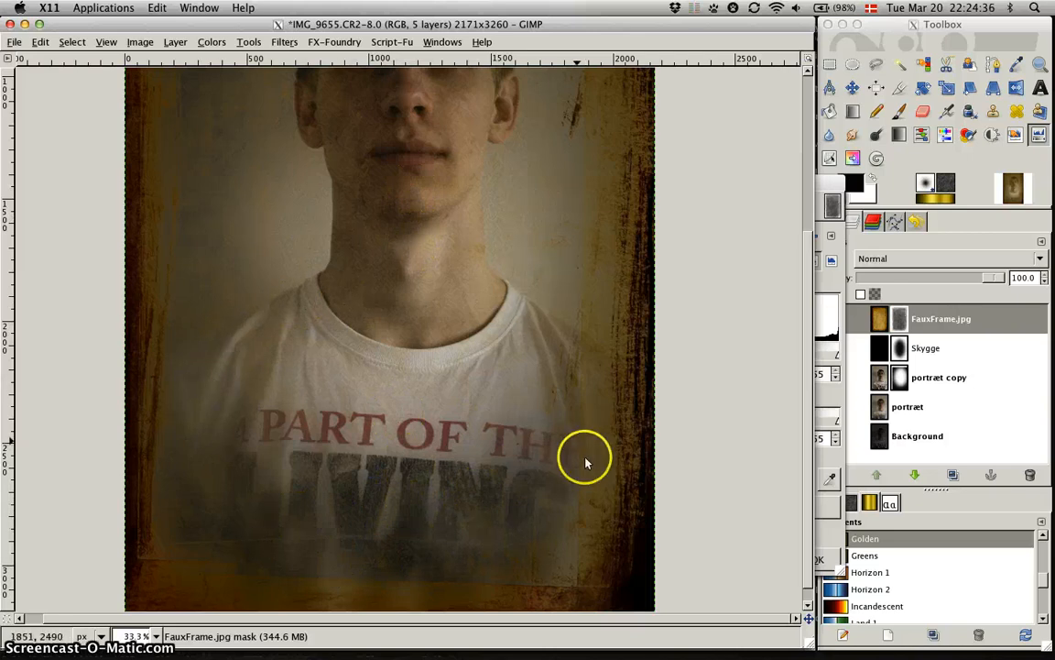
{"action": "left_click", "coordinate": [829, 185]}
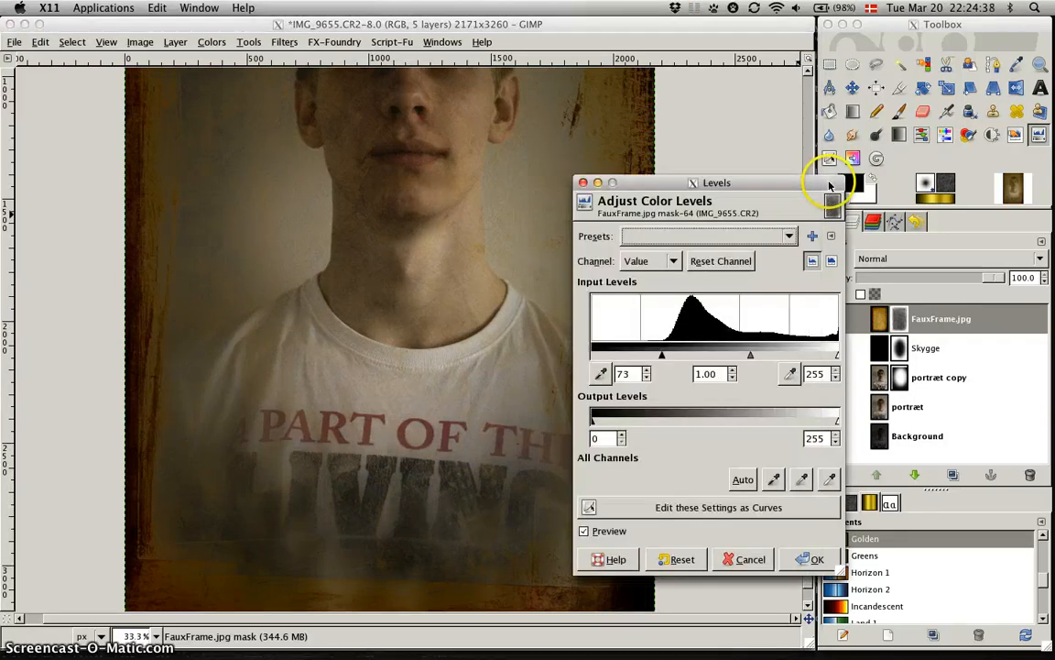
{"action": "left_click", "coordinate": [449, 301]}
{"action": "left_click_drag", "start_coordinate": [448, 294], "coordinate": [448, 383]}
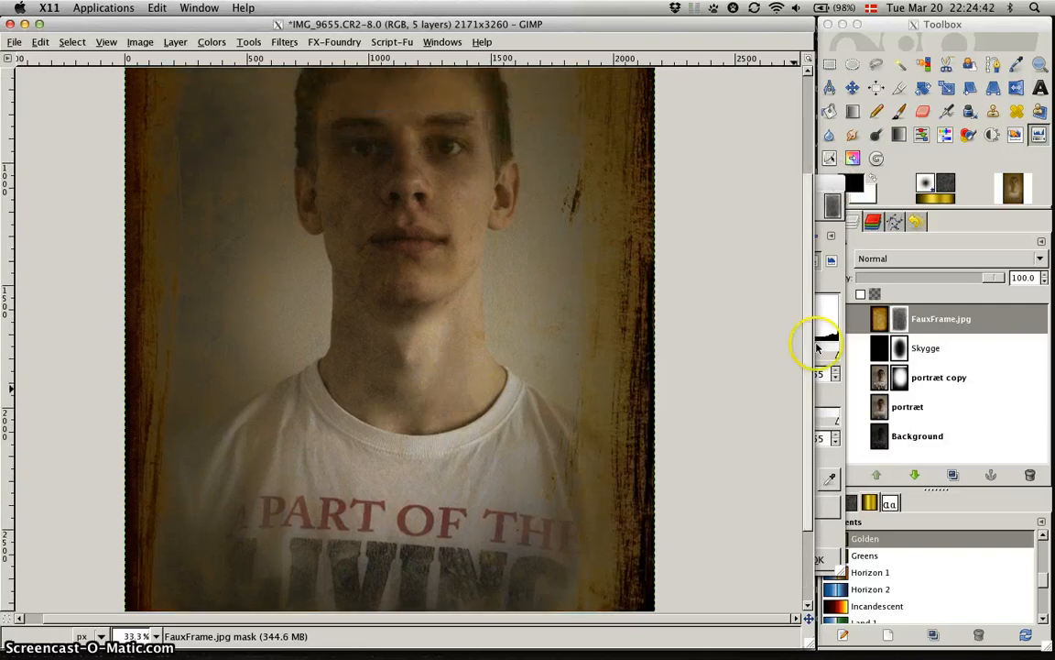
Raise the mask's black input level further into the rise of the histogram, apply the Levels adjustment, and keep the mask active
{"action": "left_click", "coordinate": [825, 187]}
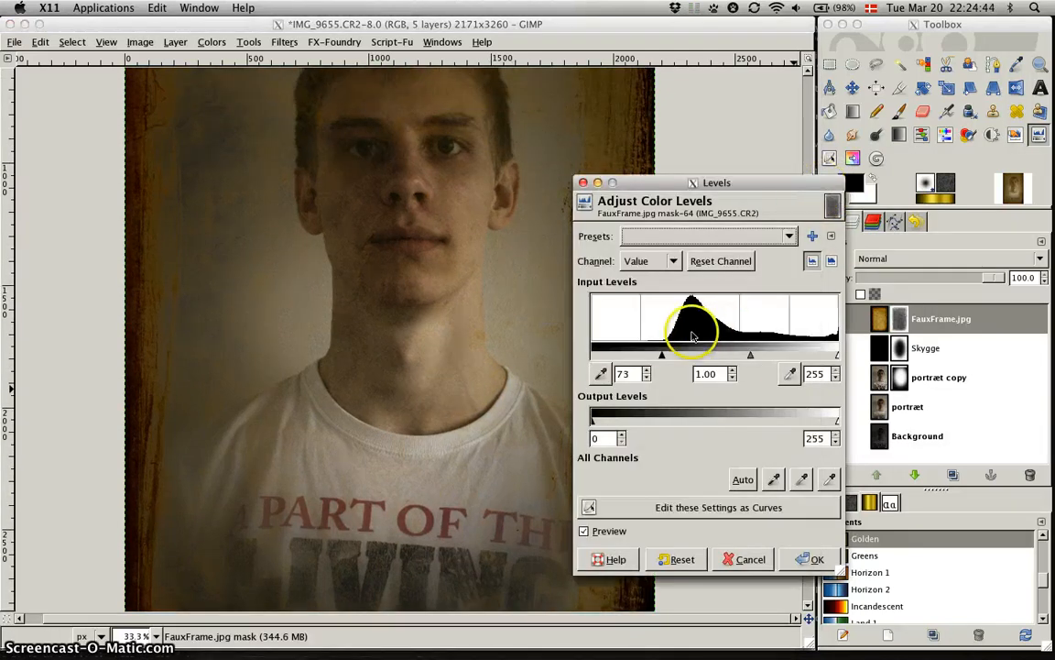
{"action": "left_click_drag", "start_coordinate": [662, 351], "coordinate": [659, 350]}
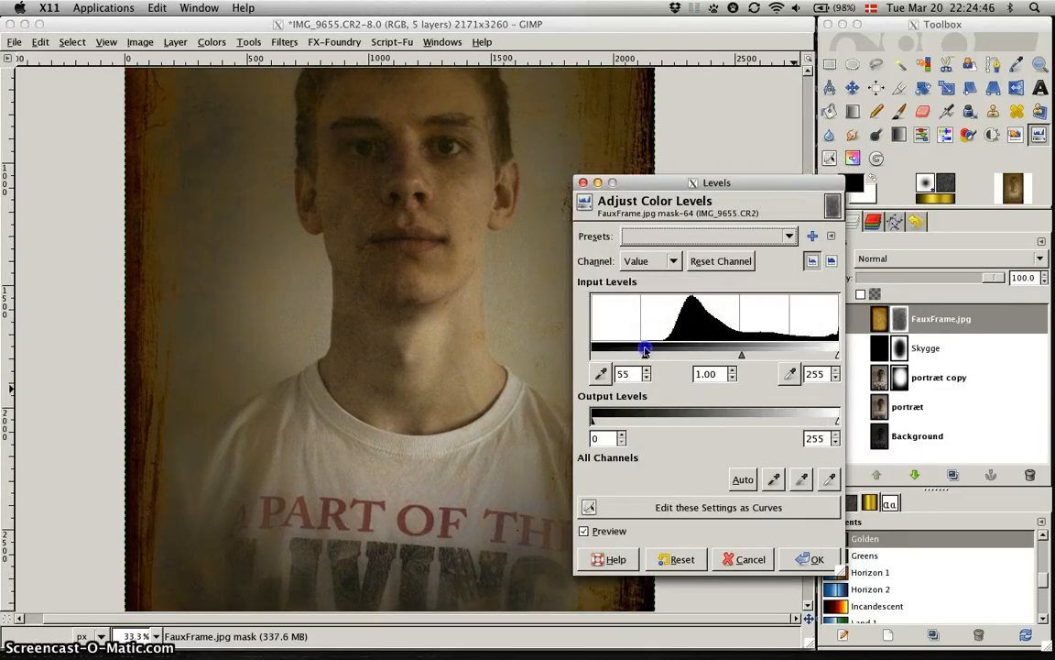
{"action": "left_click_drag", "start_coordinate": [656, 351], "coordinate": [683, 353]}
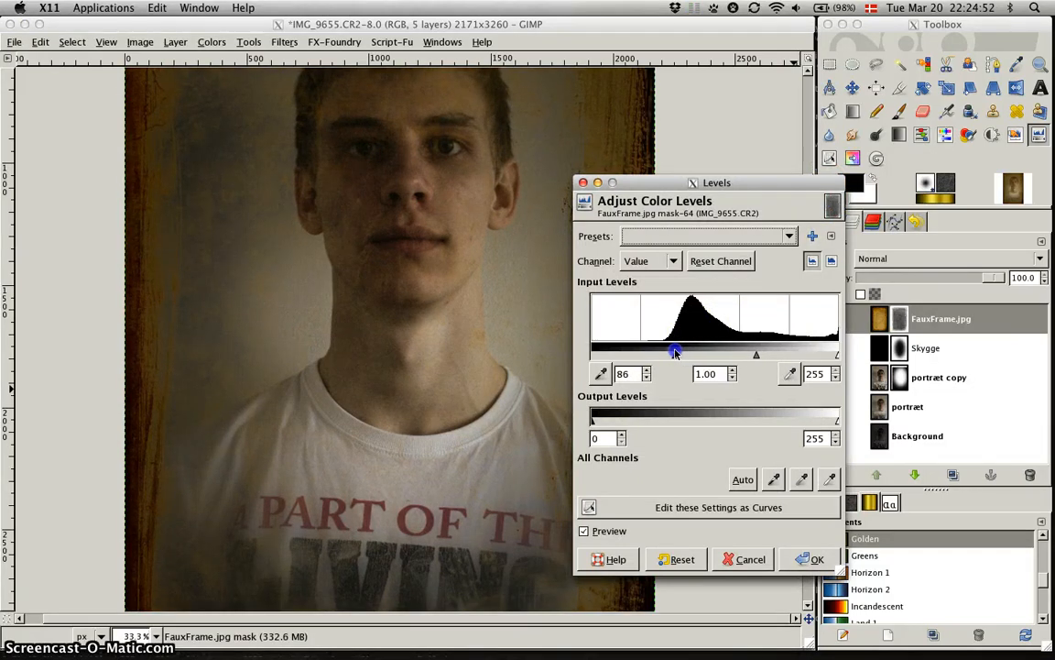
{"action": "left_click", "coordinate": [809, 559]}
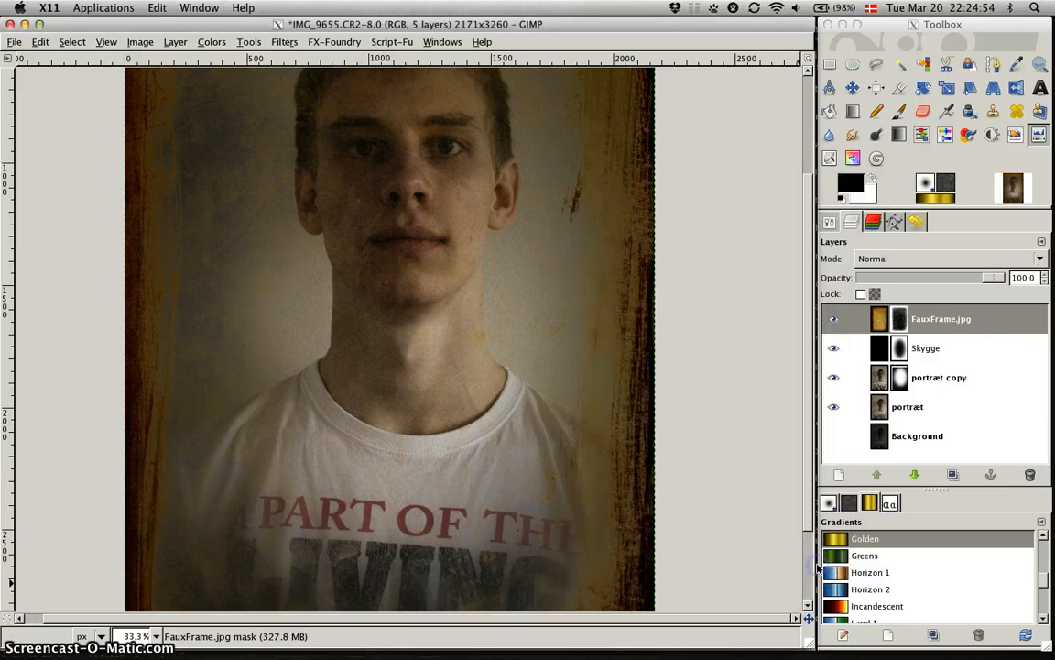
{"action": "left_click", "coordinate": [902, 320]}
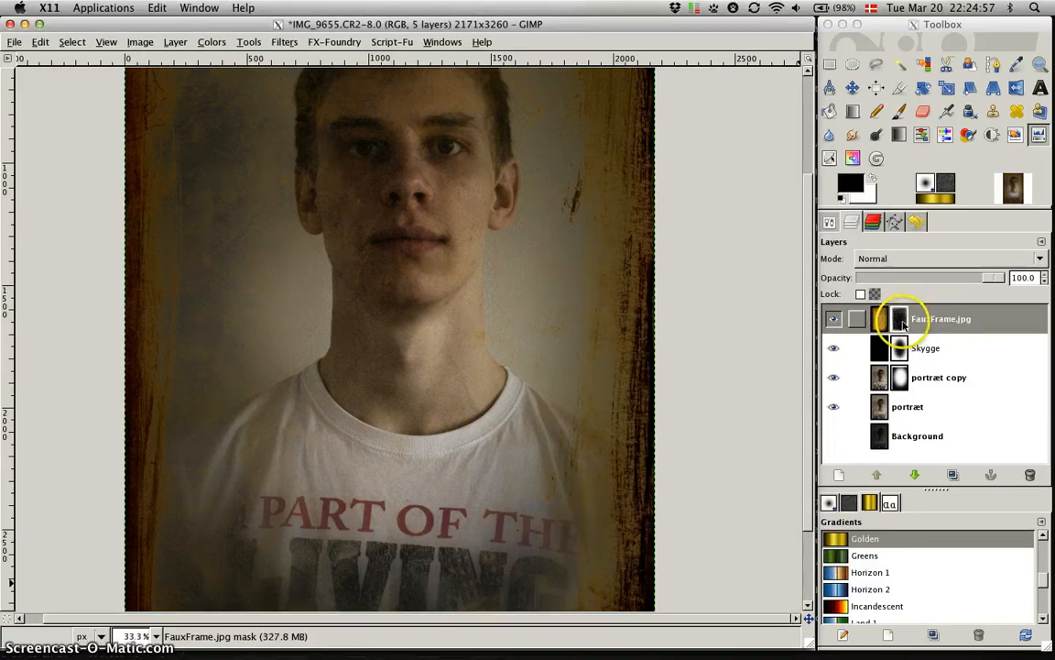
Switch editing on FauxFrame.jpg from the layer mask to the layer image itself
{"action": "left_click", "coordinate": [882, 323]}
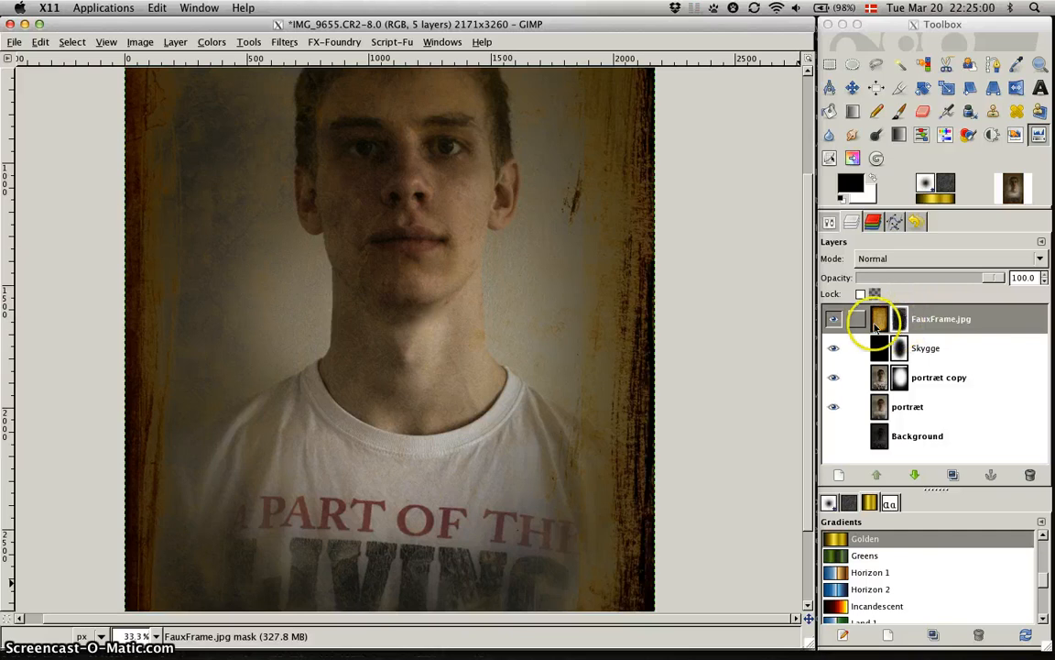
{"action": "left_click", "coordinate": [906, 319]}
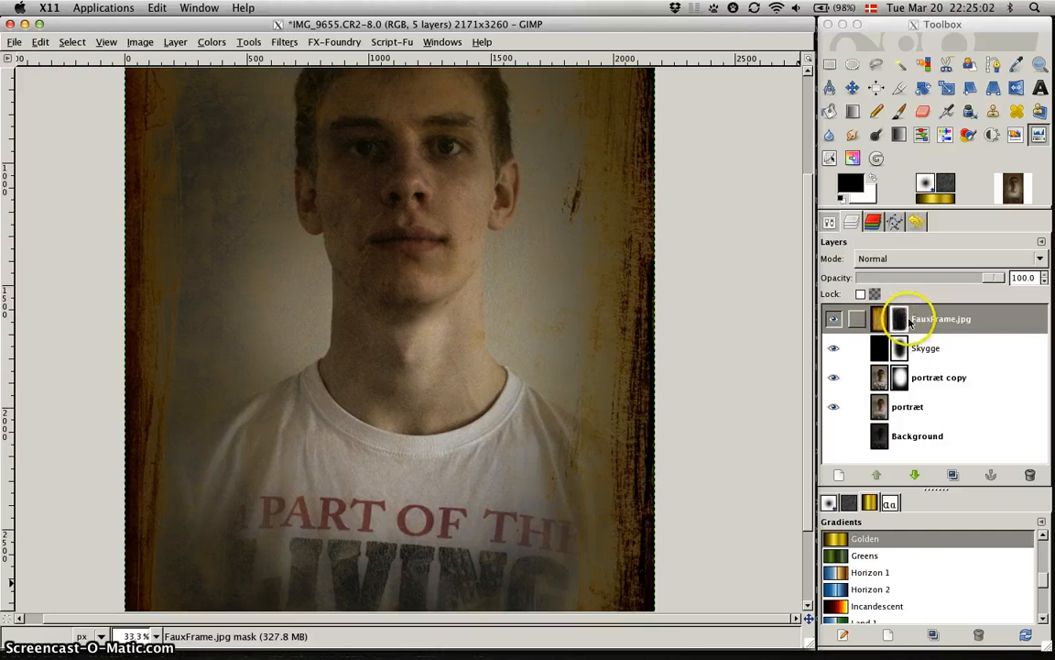
{"action": "left_click", "coordinate": [882, 322]}
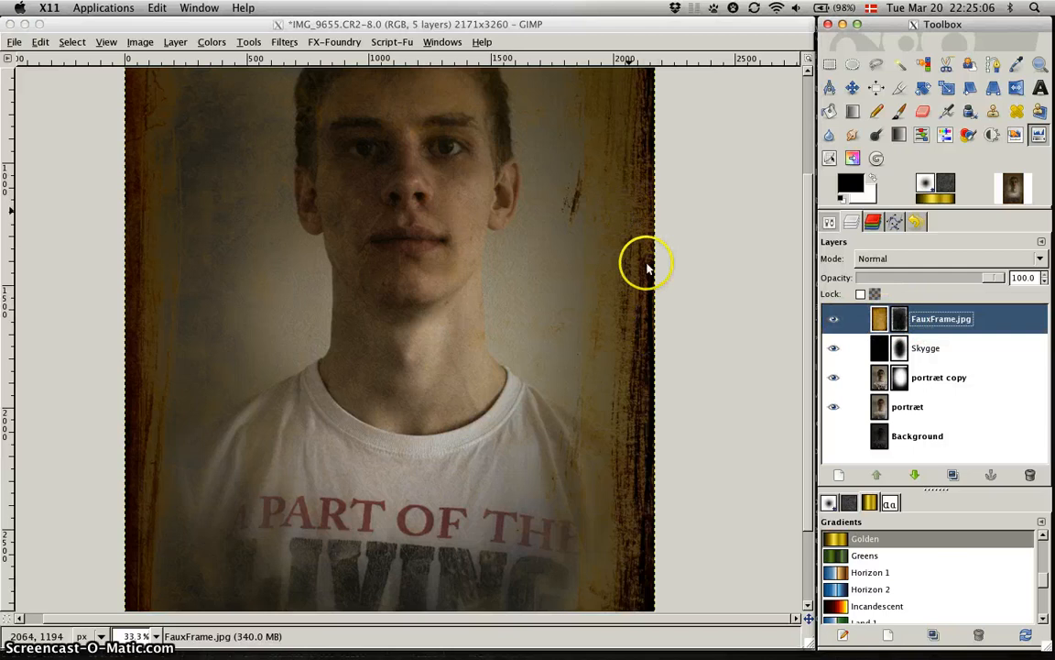
Desaturate the FauxFrame.jpg layer image with Hue-Saturation, setting the master saturation to -70
{"action": "left_click", "coordinate": [648, 494]}
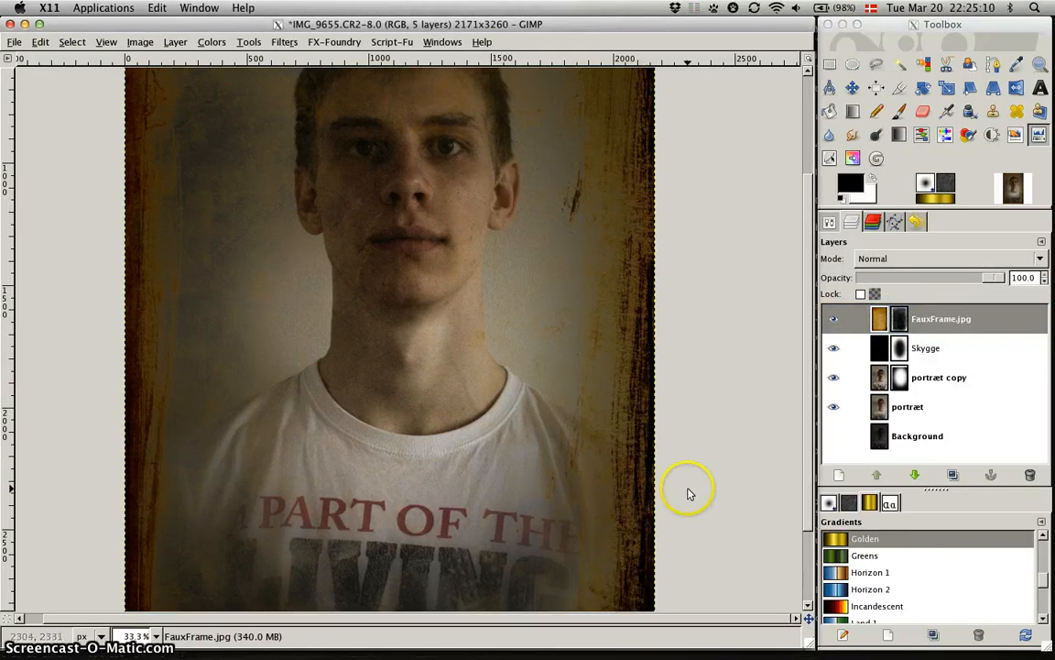
{"action": "left_click_drag", "start_coordinate": [687, 499], "coordinate": [759, 338]}
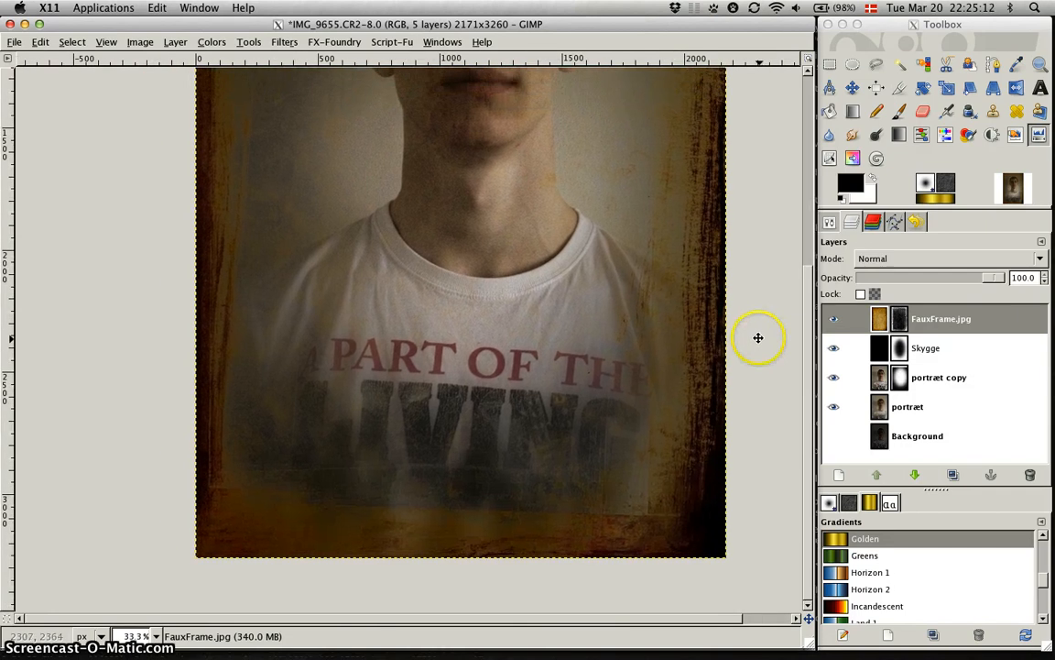
{"action": "right_click", "coordinate": [275, 523]}
{"action": "mouse_move", "coordinate": [316, 423]}
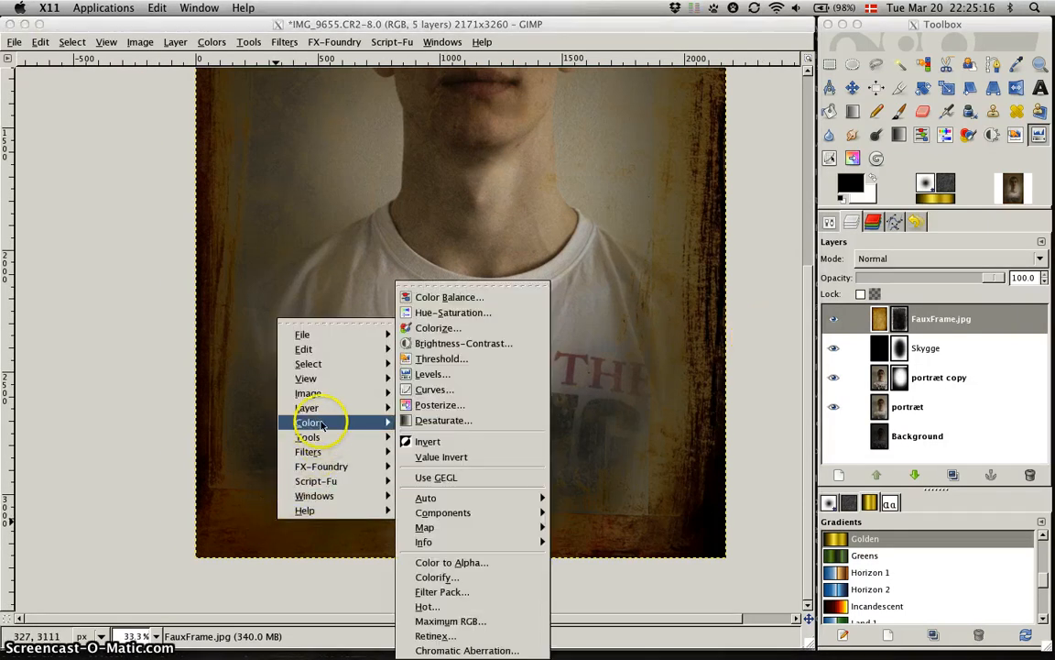
{"action": "left_click", "coordinate": [448, 314]}
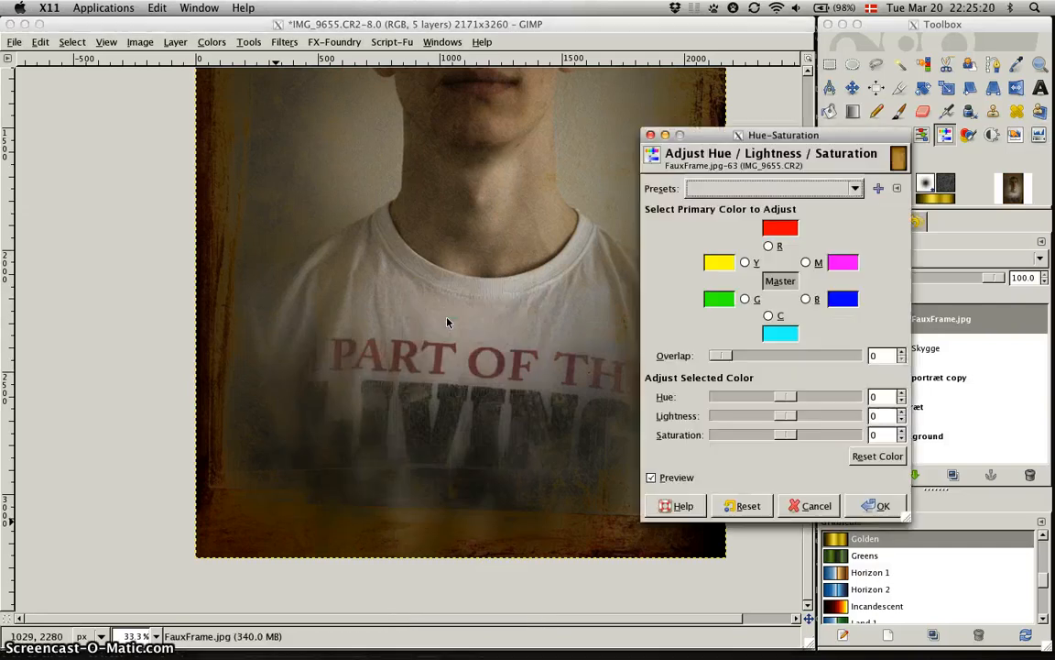
{"action": "left_click_drag", "start_coordinate": [747, 431], "coordinate": [727, 438]}
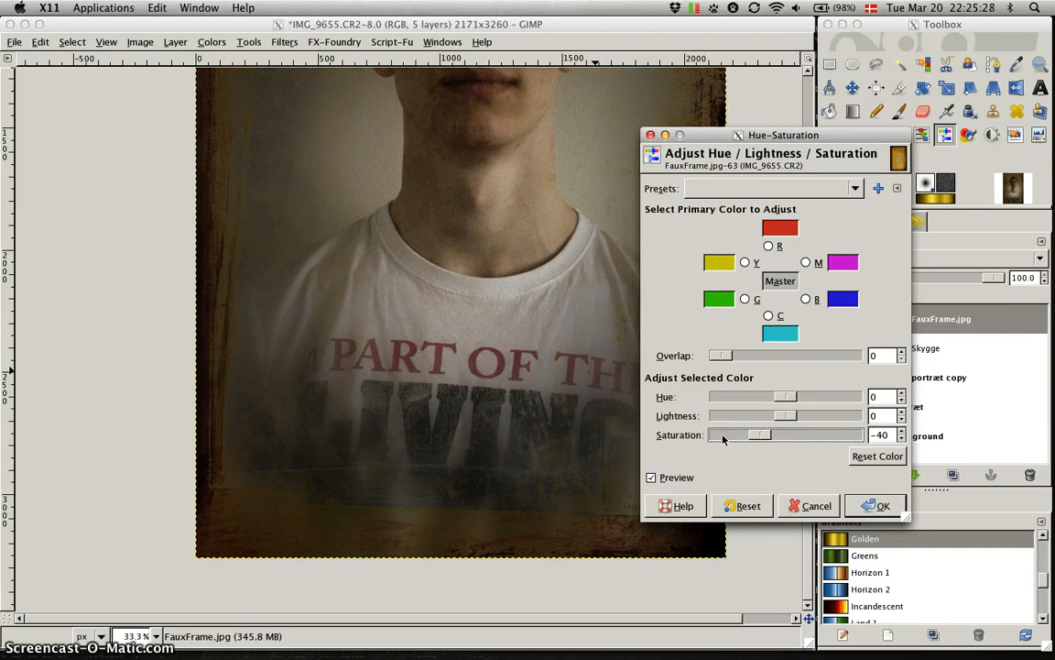
{"action": "left_click", "coordinate": [723, 438]}
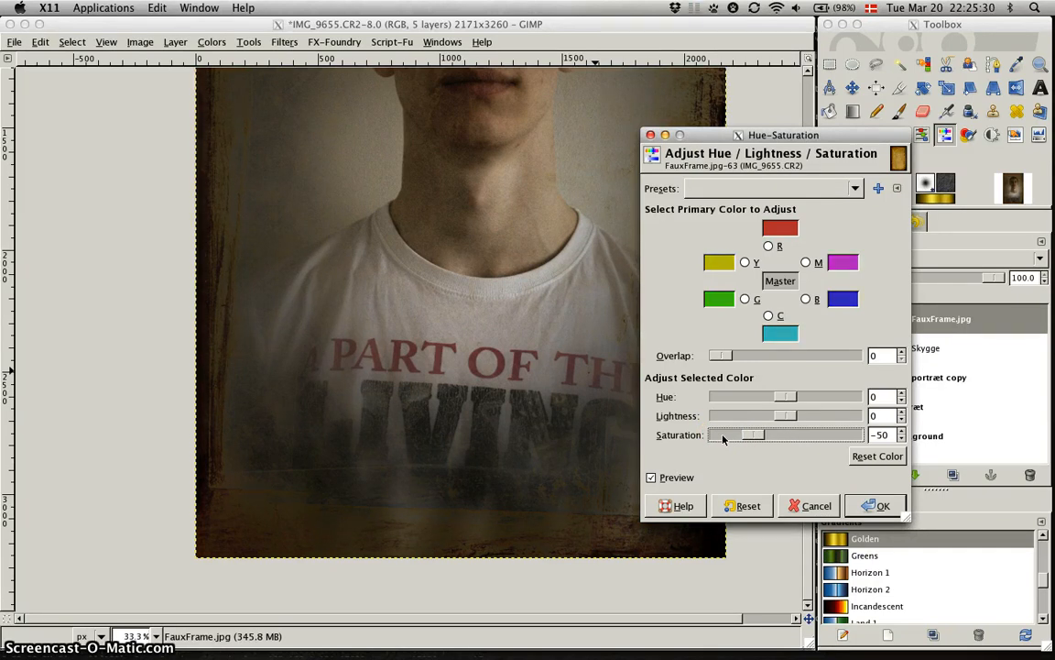
{"action": "left_click", "coordinate": [722, 438]}
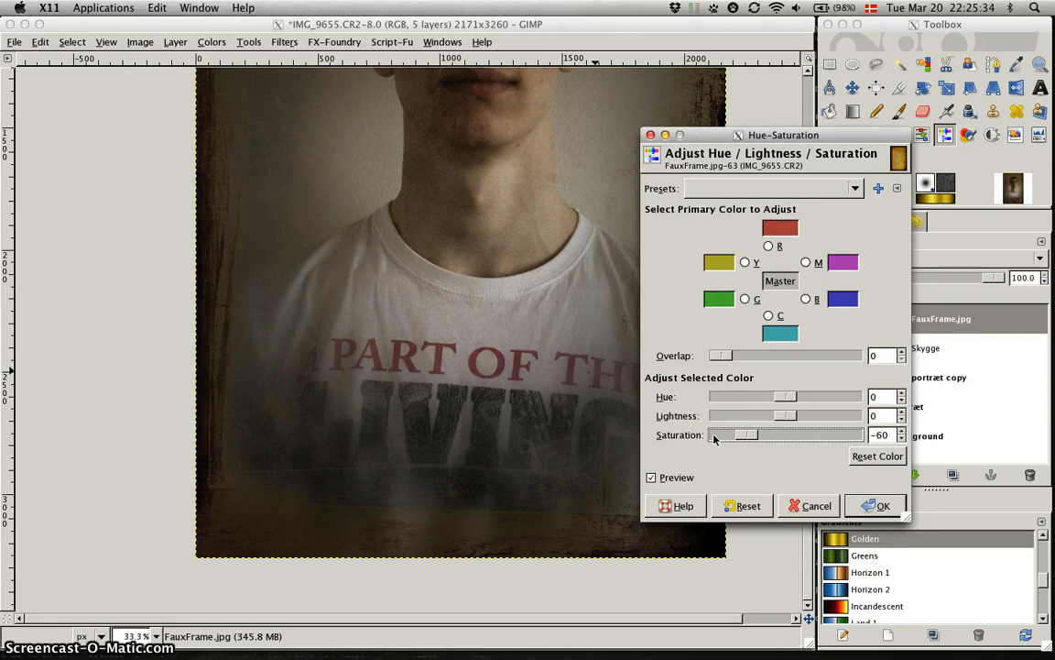
{"action": "left_click", "coordinate": [715, 437]}
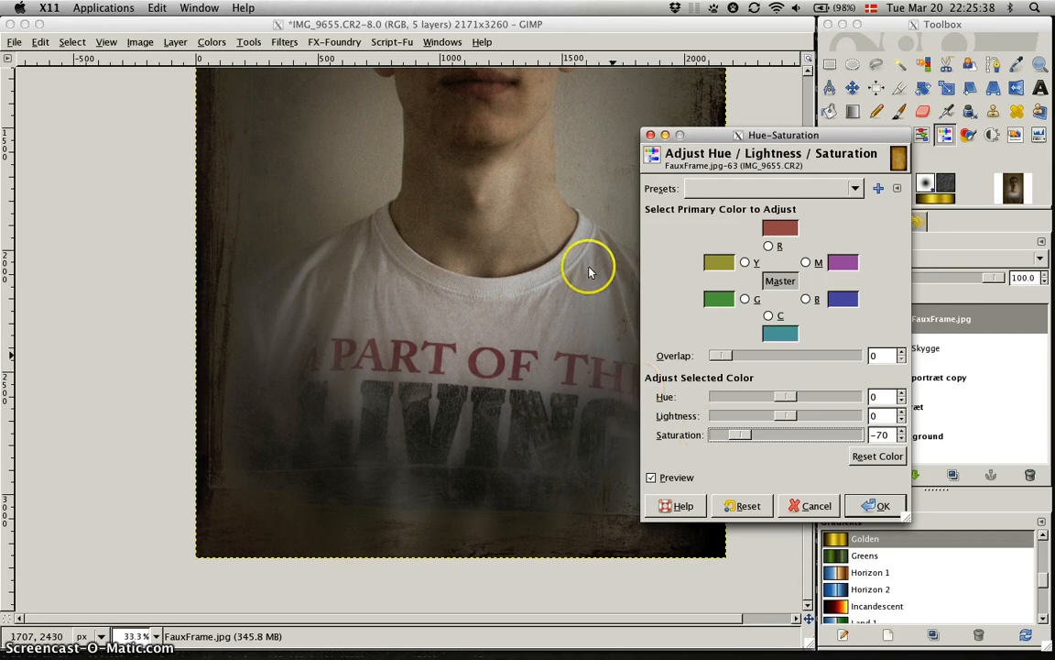
{"action": "left_click", "coordinate": [875, 506]}
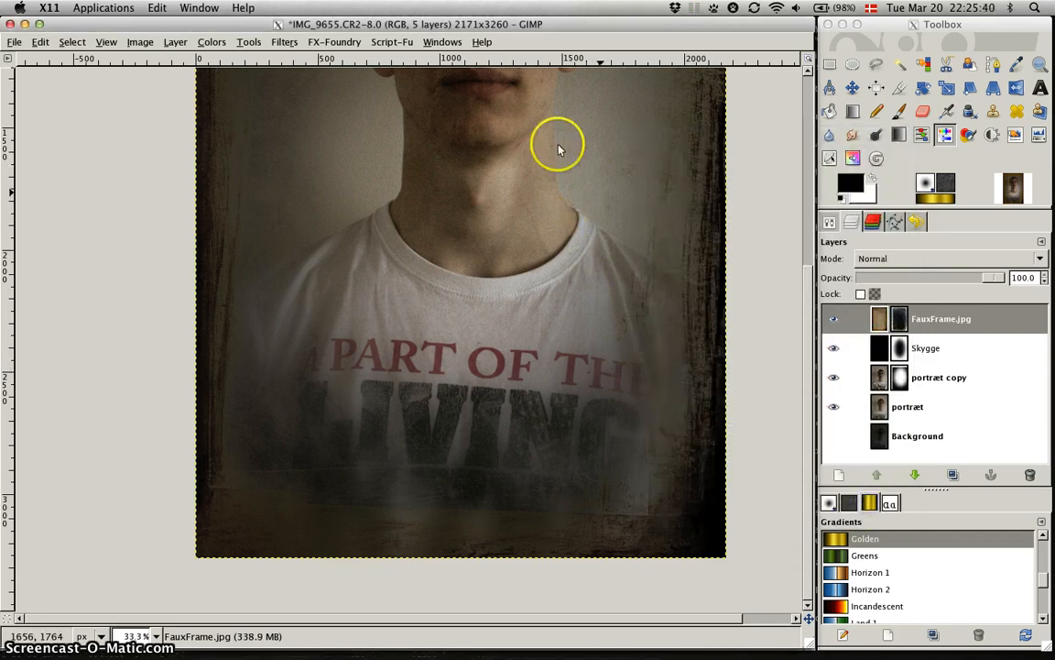
{"action": "left_click", "coordinate": [538, 123]}
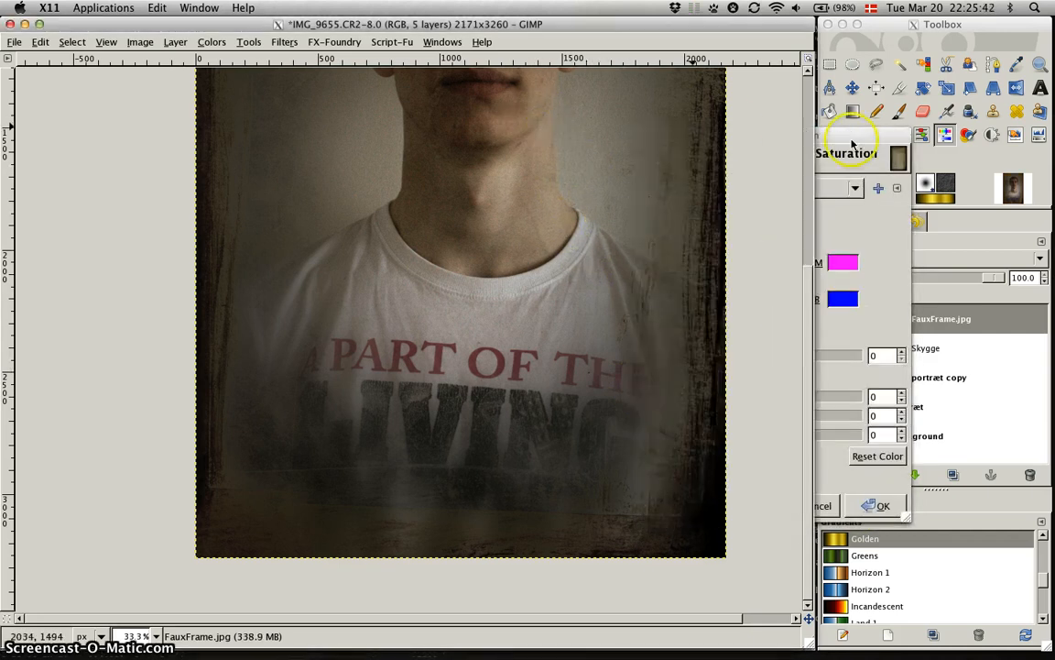
{"action": "left_click", "coordinate": [890, 145]}
{"action": "key", "text": "Escape"}
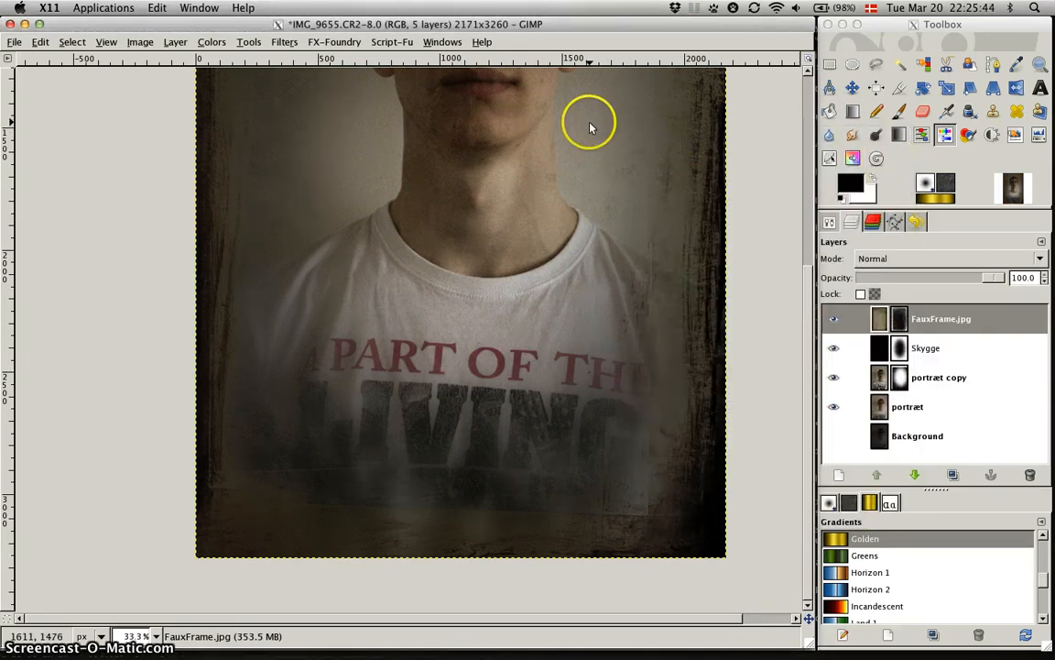
Examine the whole portrait with the desaturated grunge frame at 18.2% zoom
{"action": "left_click_drag", "start_coordinate": [594, 123], "coordinate": [570, 333]}
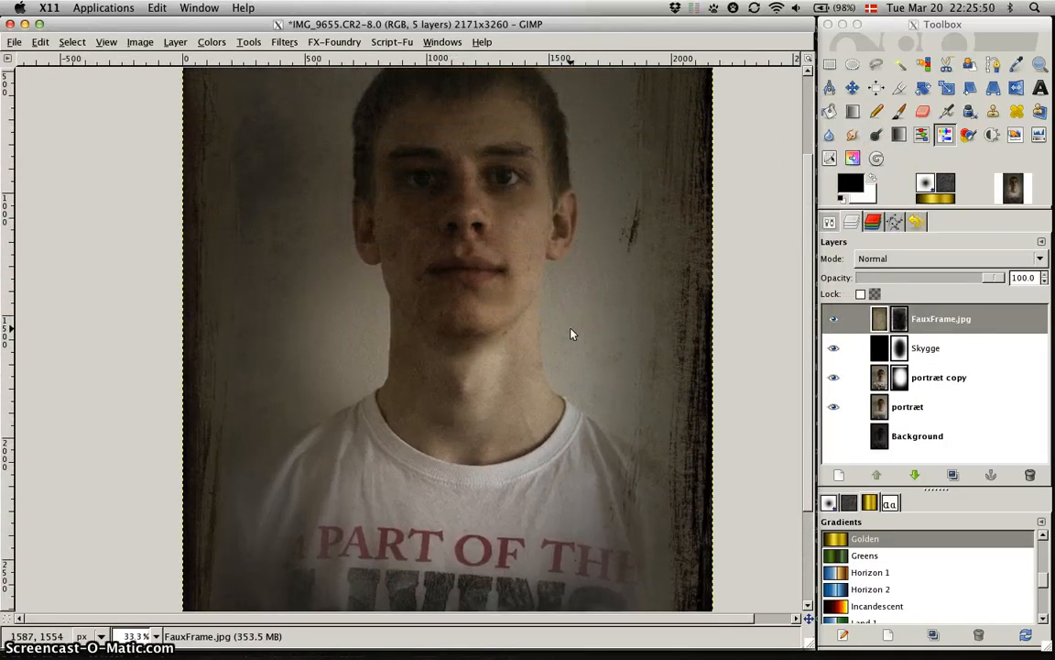
{"action": "key", "text": "minus"}
{"action": "key", "text": "minus"}
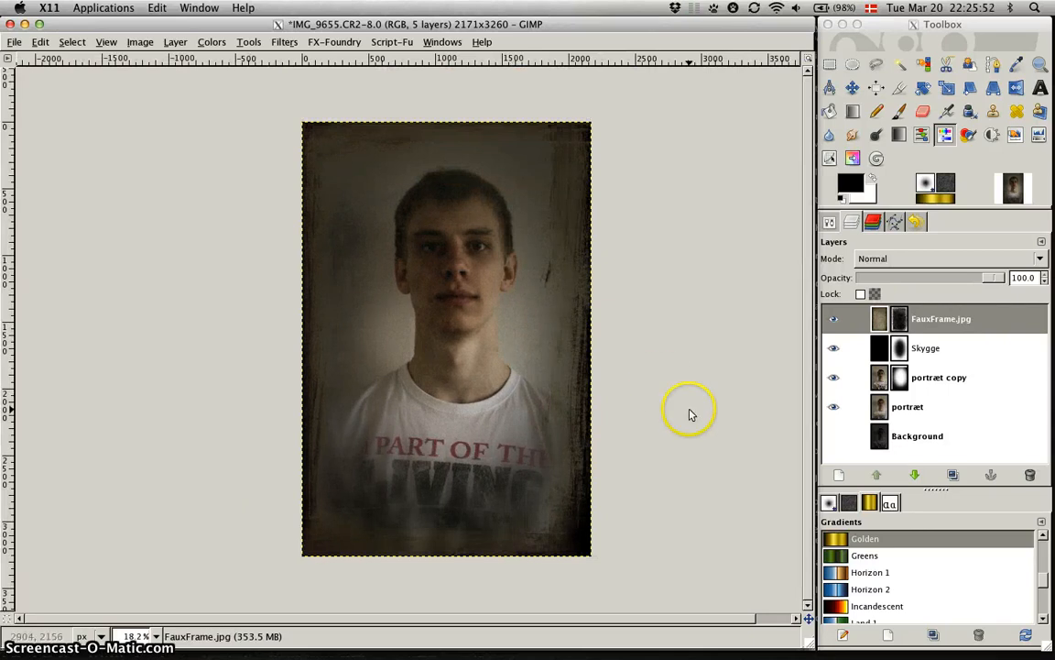